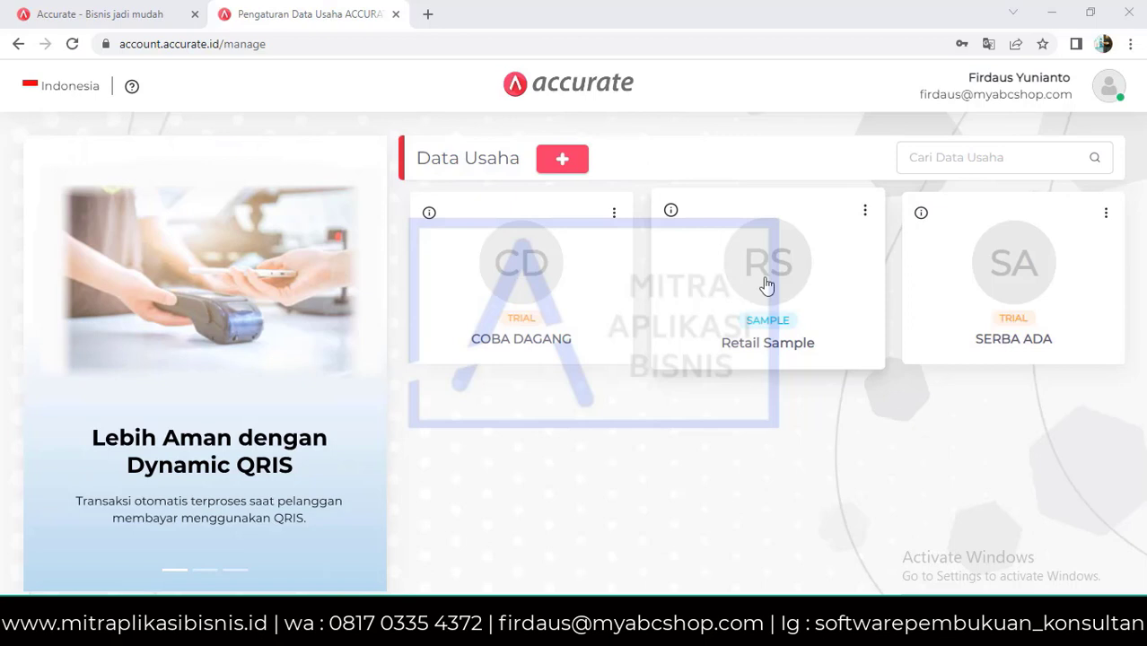
Step: Open the Retail Sample database and look through the widgets on its dashboard
{"action": "left_click", "coordinate": [765, 285]}
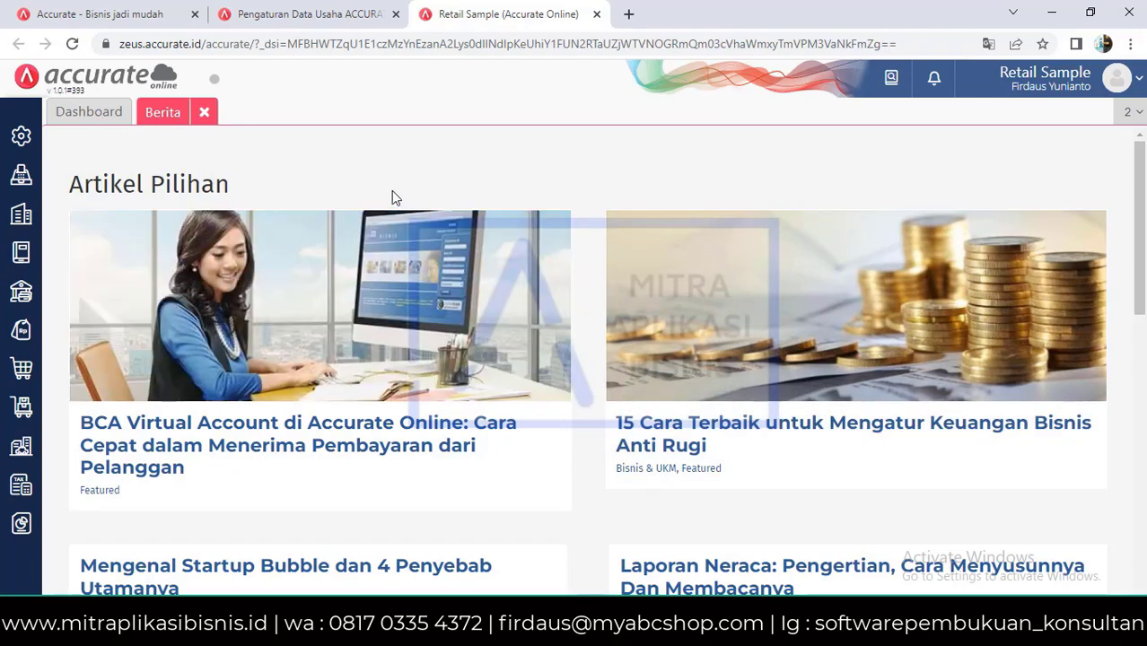
{"action": "left_click", "coordinate": [100, 113]}
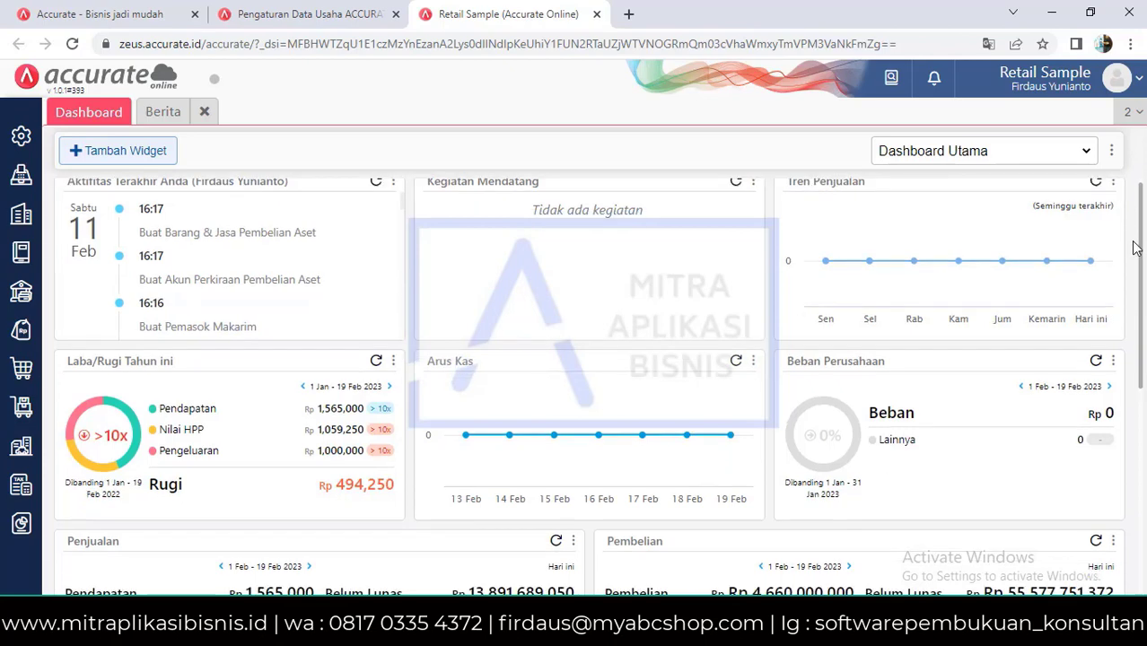
{"action": "left_click_drag", "start_coordinate": [1142, 235], "coordinate": [1143, 458]}
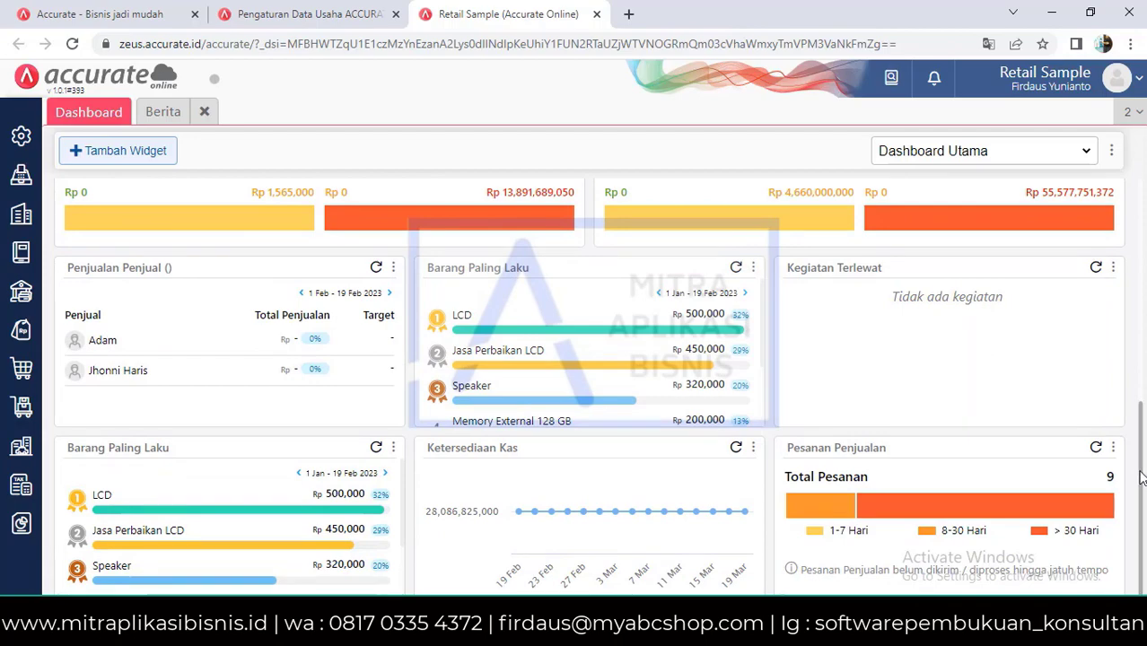
{"action": "scroll", "coordinate": [1140, 476], "scroll_direction": "up", "scroll_amount": 3}
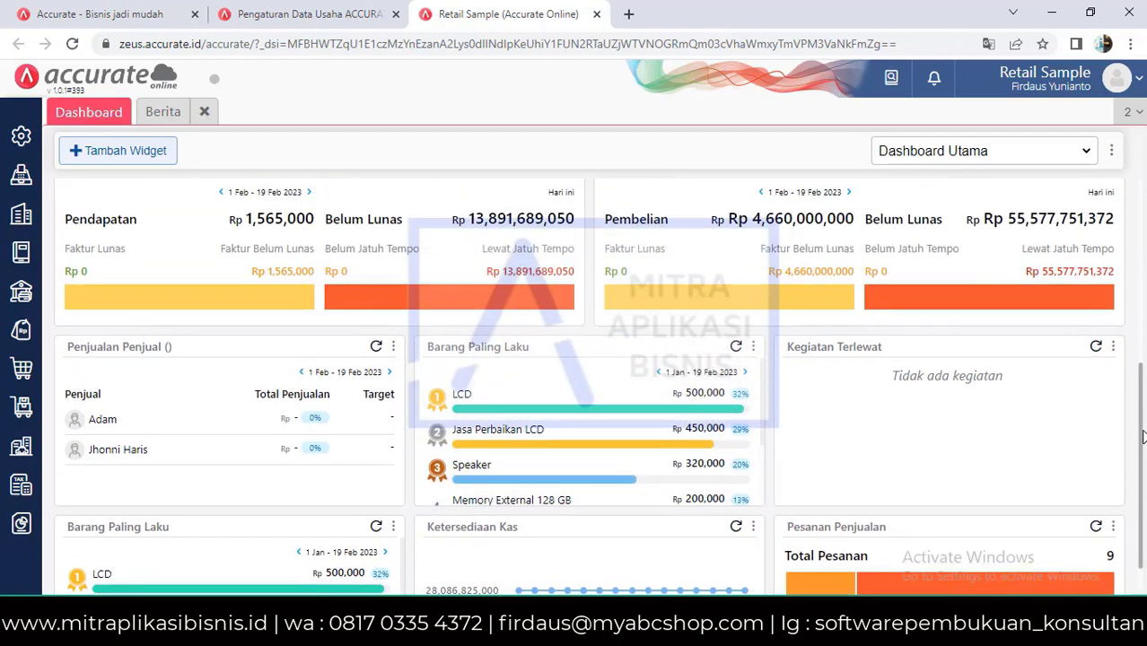
{"action": "scroll", "coordinate": [589, 386], "scroll_direction": "up", "scroll_amount": 5}
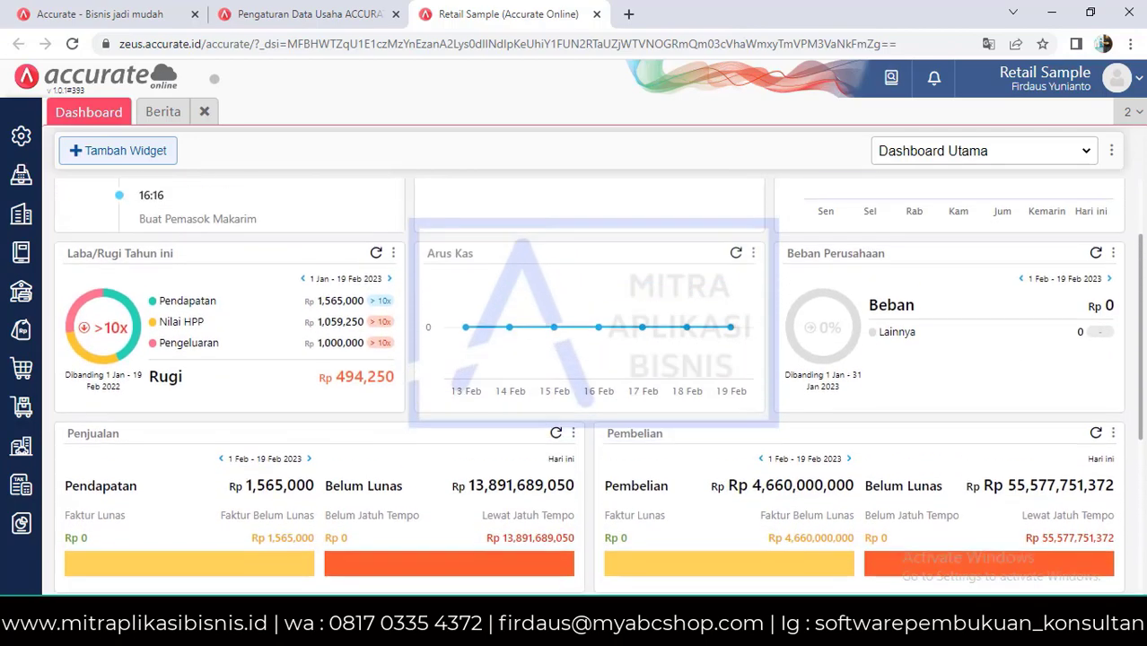
{"action": "scroll", "coordinate": [589, 386], "scroll_direction": "up", "scroll_amount": 2}
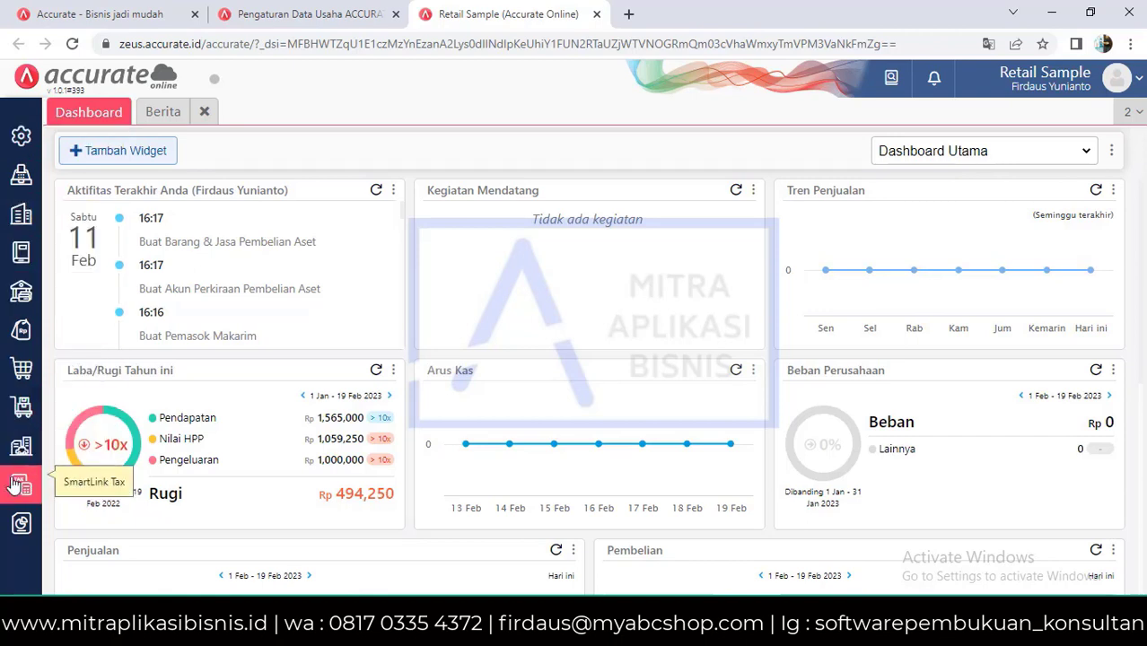
Step: Open the Preferensi settings and view the company information and the Fitur options
{"action": "left_click", "coordinate": [22, 137]}
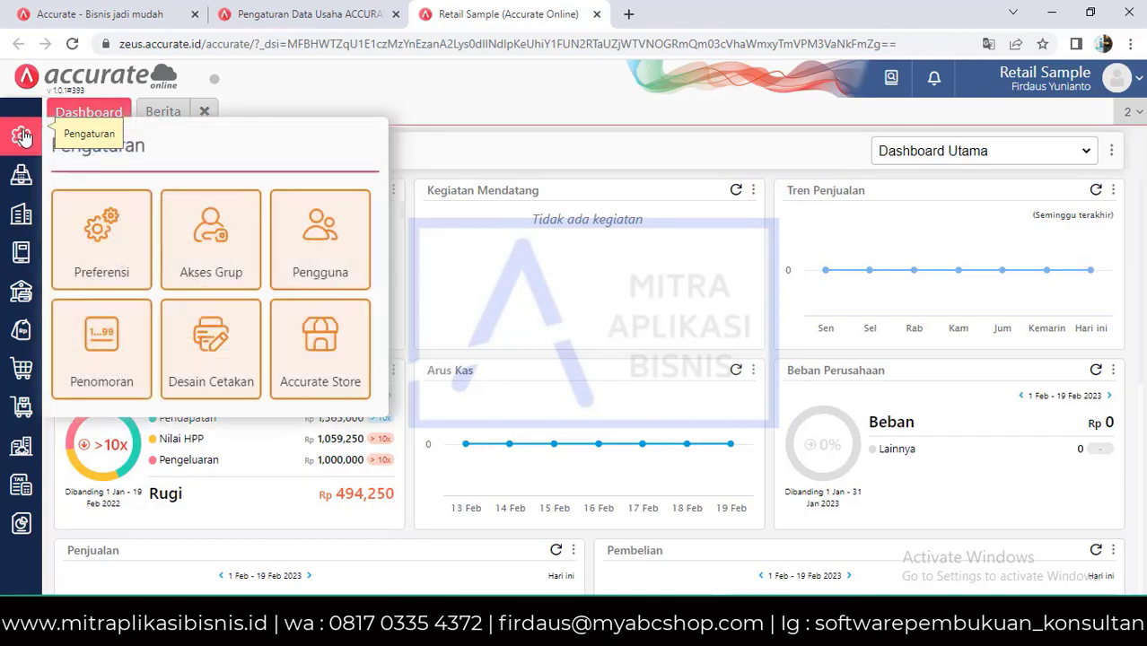
{"action": "left_click", "coordinate": [114, 253]}
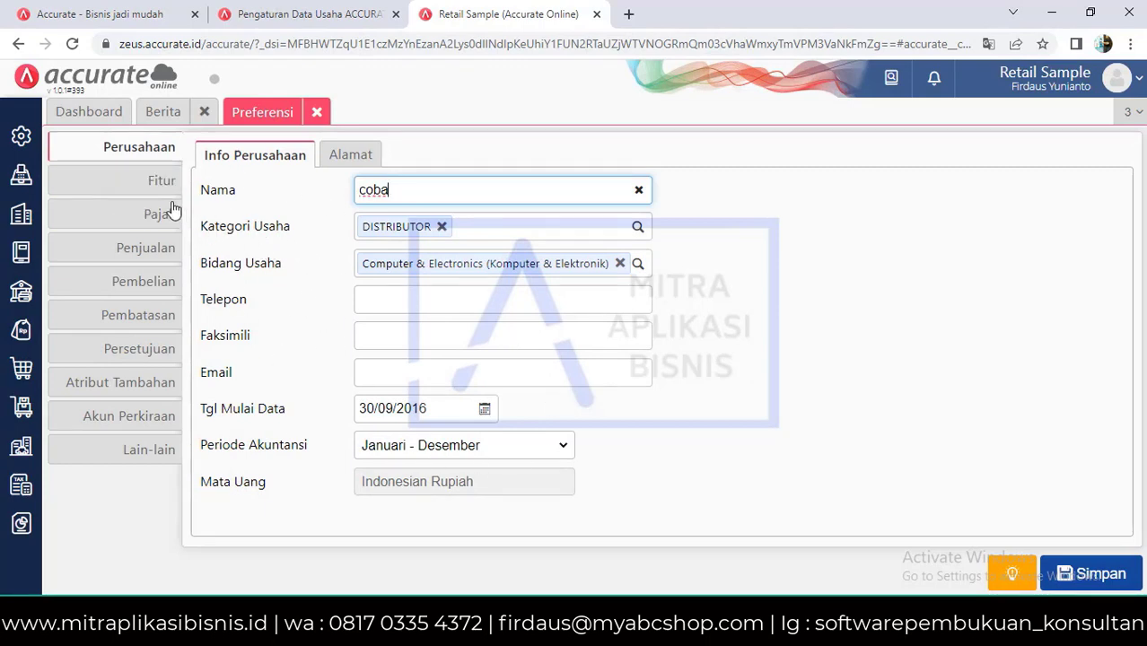
{"action": "left_click", "coordinate": [152, 183]}
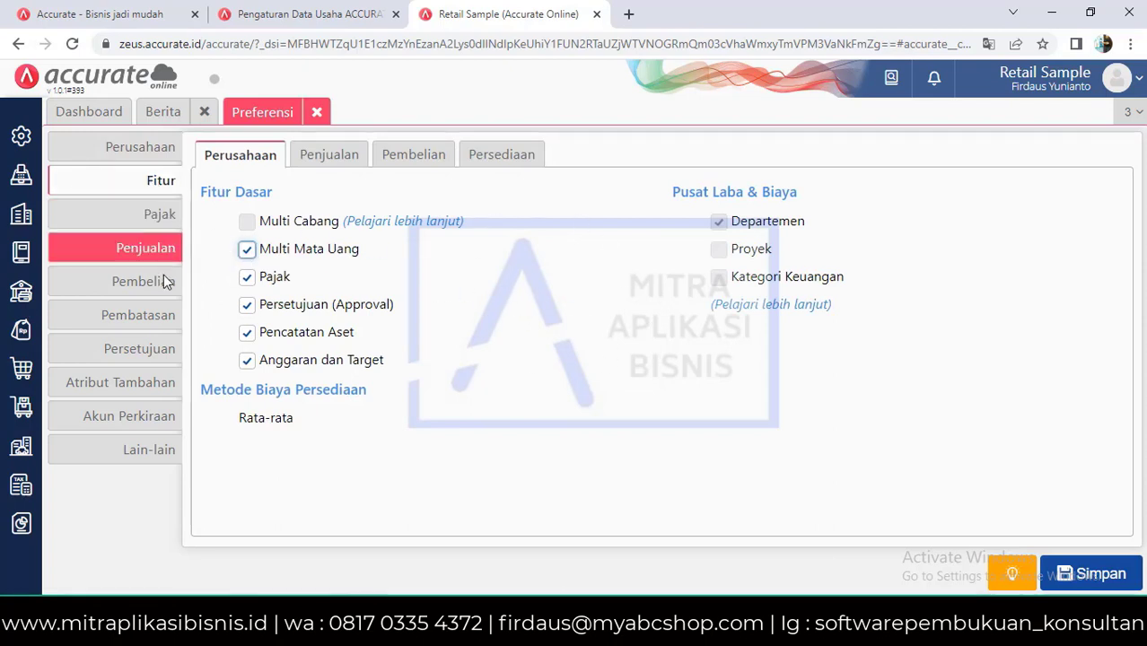
Step: Review the Persetujuan preferences for Penjualan, Pembelian, Persediaan and Lainnya
{"action": "left_click", "coordinate": [151, 348]}
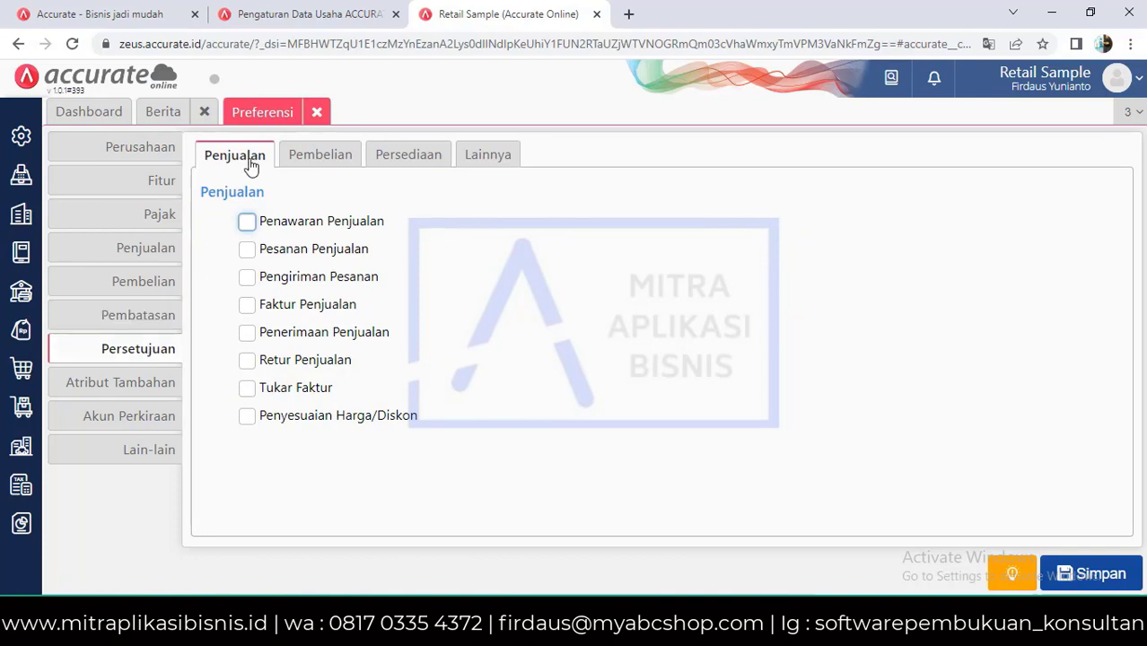
{"action": "left_click", "coordinate": [289, 167]}
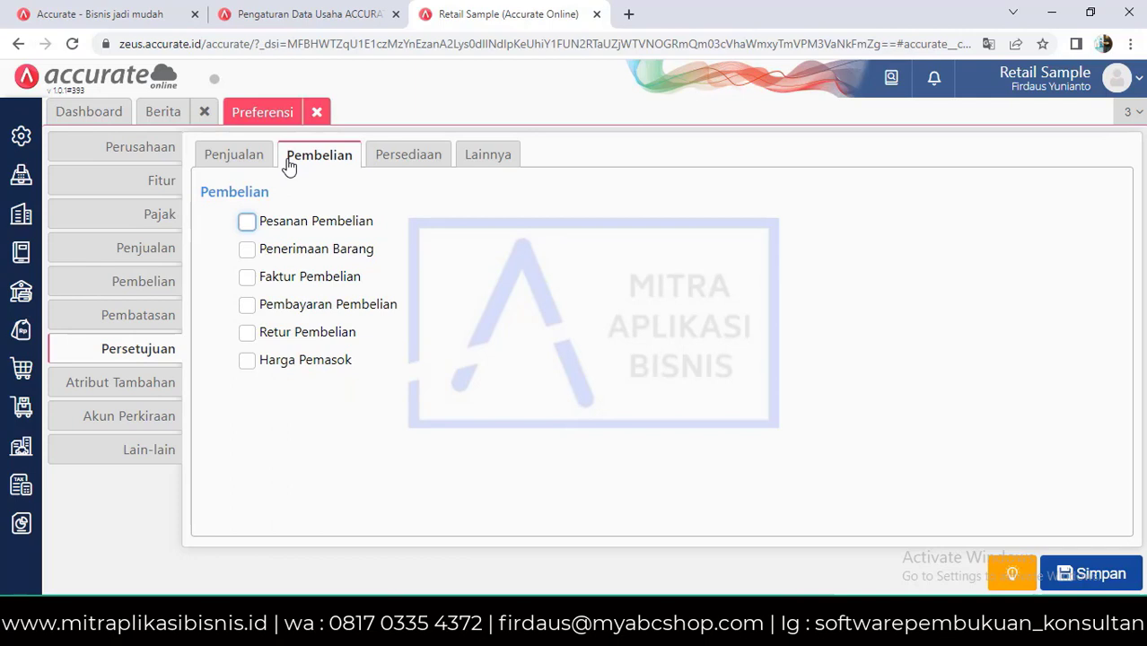
{"action": "left_click", "coordinate": [416, 168]}
{"action": "left_click", "coordinate": [229, 161]}
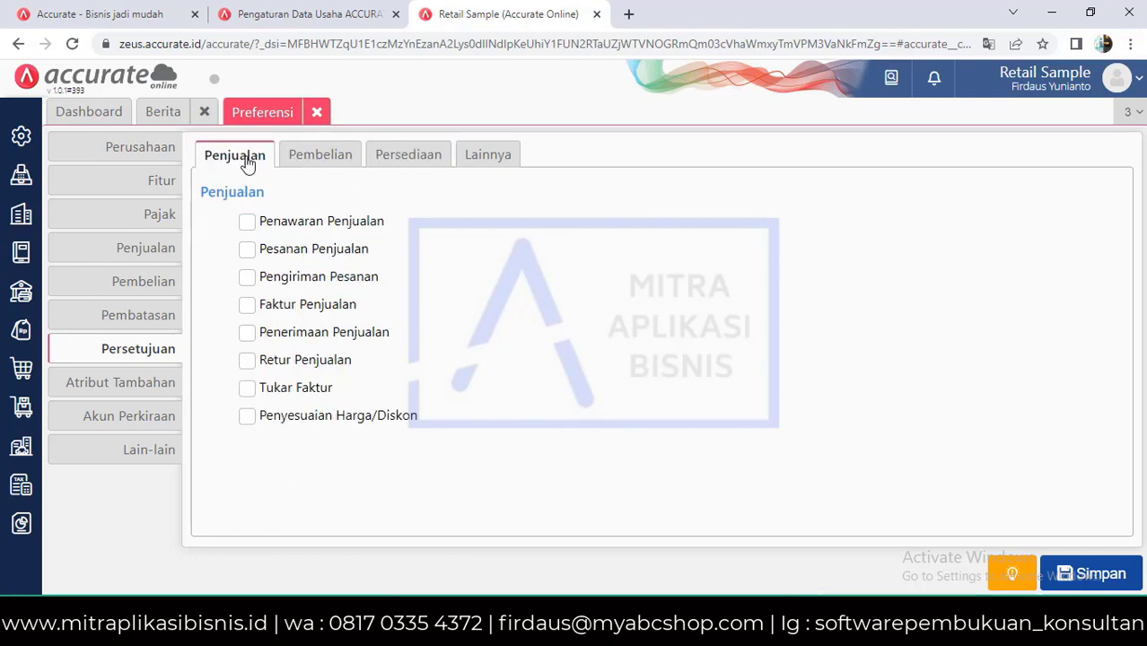
{"action": "left_click", "coordinate": [298, 170]}
{"action": "left_click", "coordinate": [390, 171]}
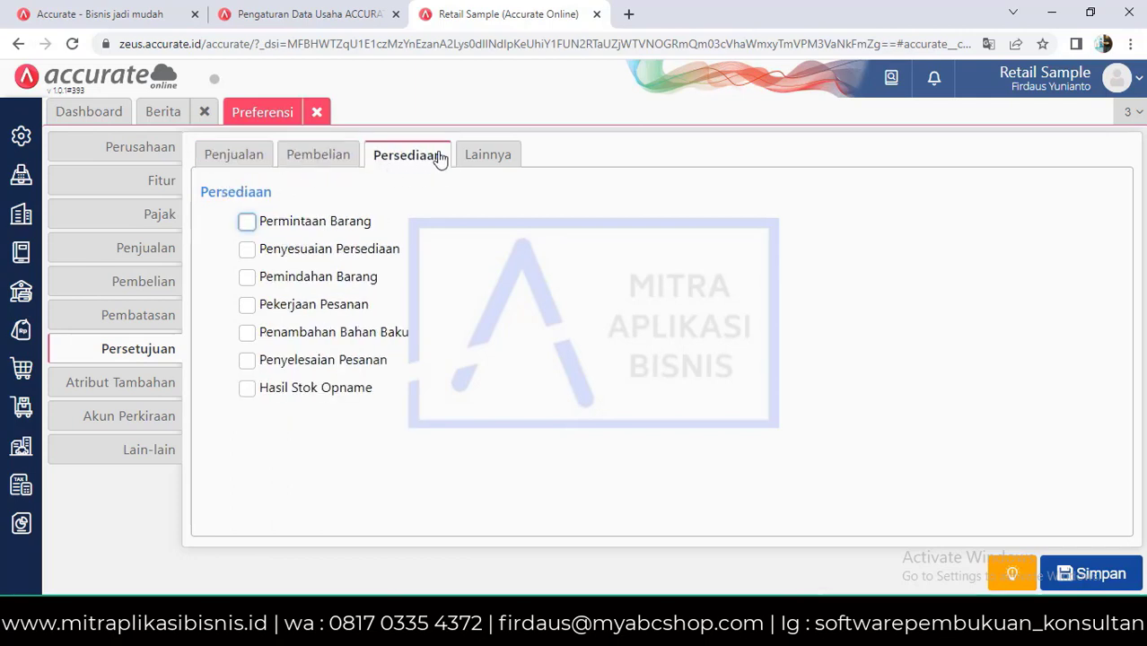
{"action": "left_click", "coordinate": [471, 161]}
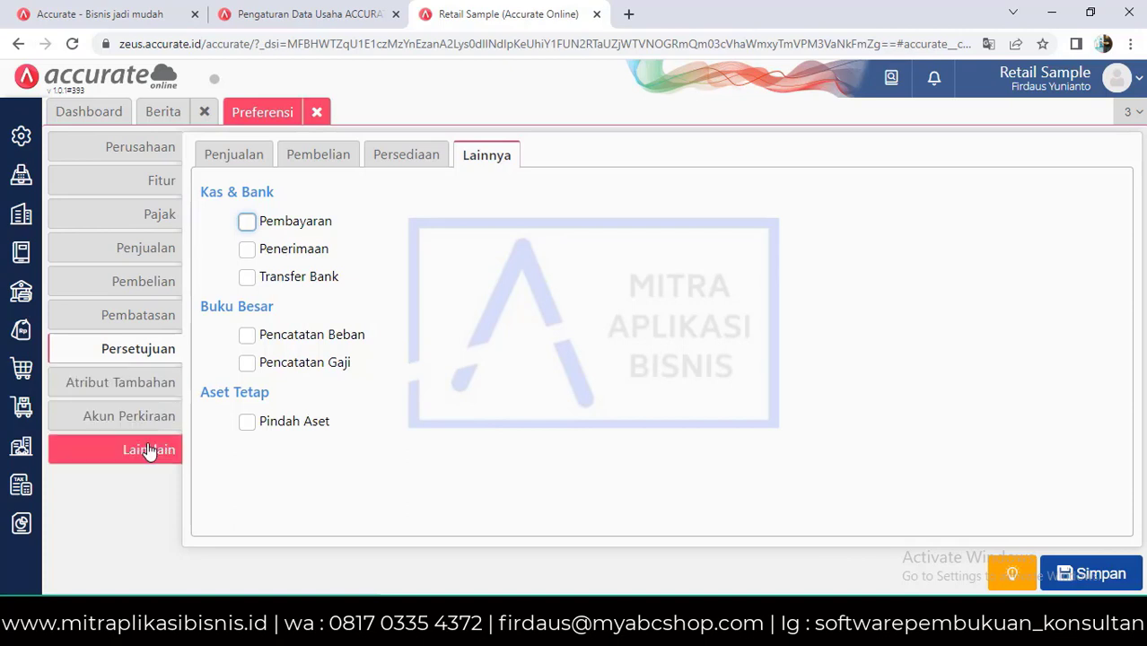
Step: Open a new Pengguna form and compare the Administrator and Operator access types, leaving Operator selected
{"action": "left_click", "coordinate": [29, 155]}
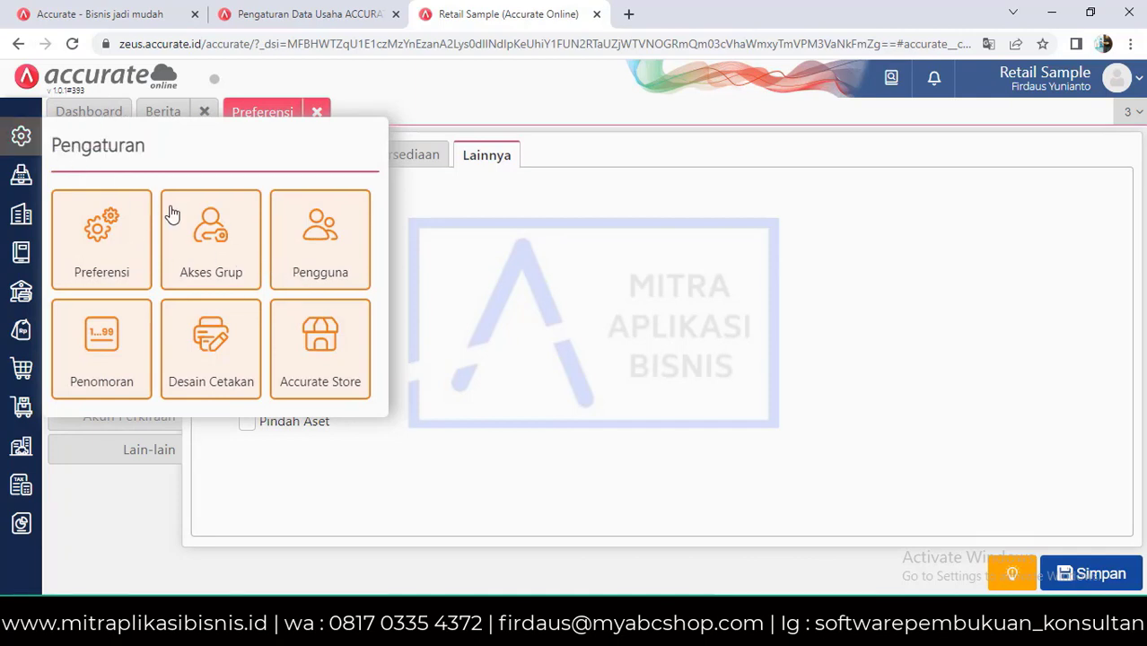
{"action": "left_click", "coordinate": [317, 275]}
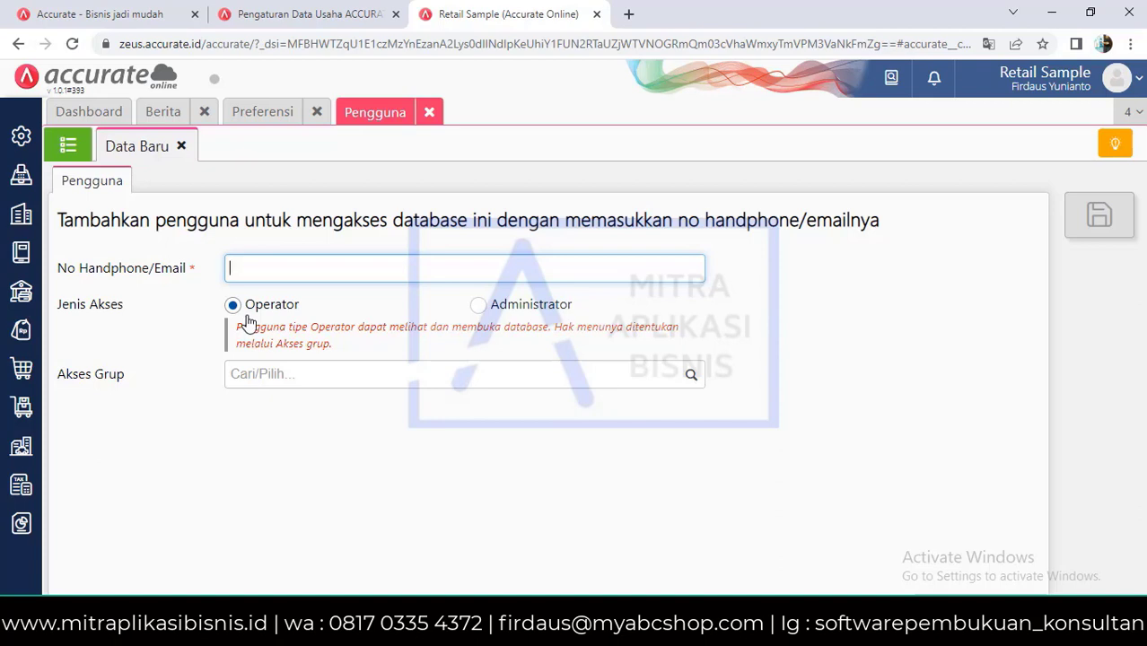
{"action": "left_click", "coordinate": [479, 307]}
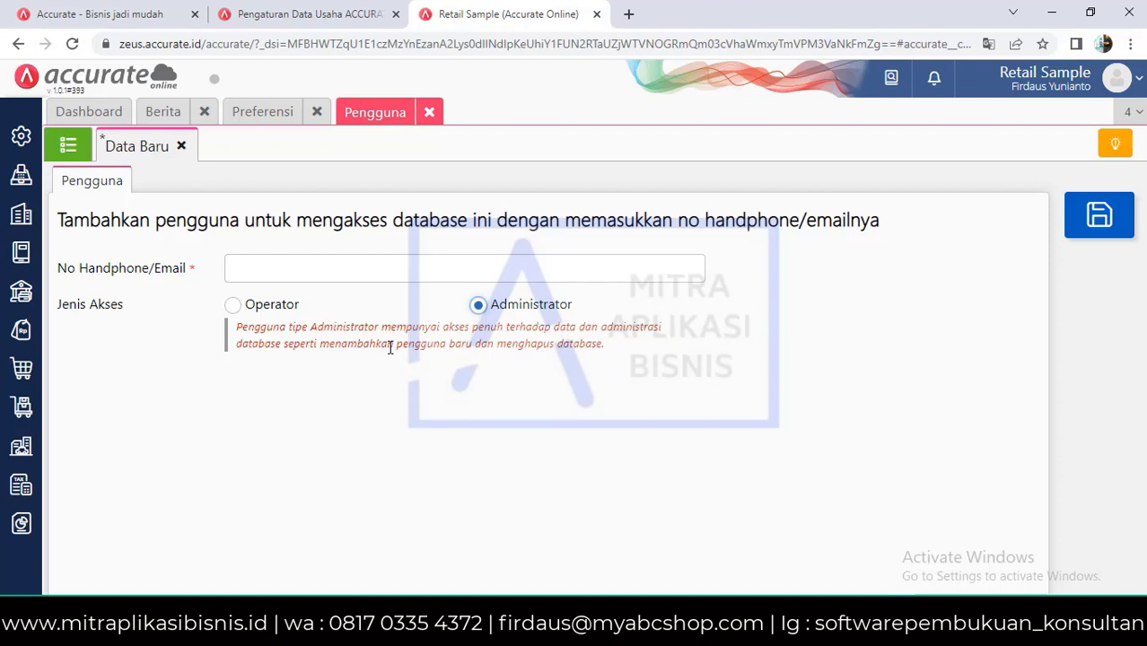
{"action": "left_click", "coordinate": [233, 305]}
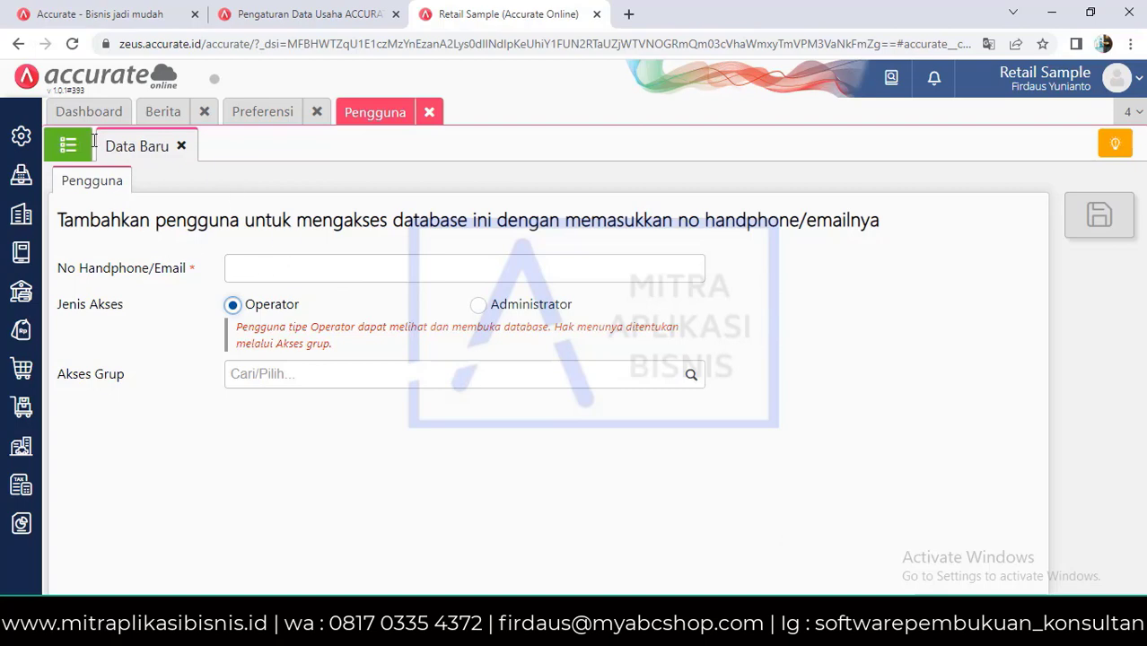
Step: Open a new Akses Grup form and view its access rights for Perusahaan, Penjualan and Pembelian
{"action": "left_click", "coordinate": [21, 142]}
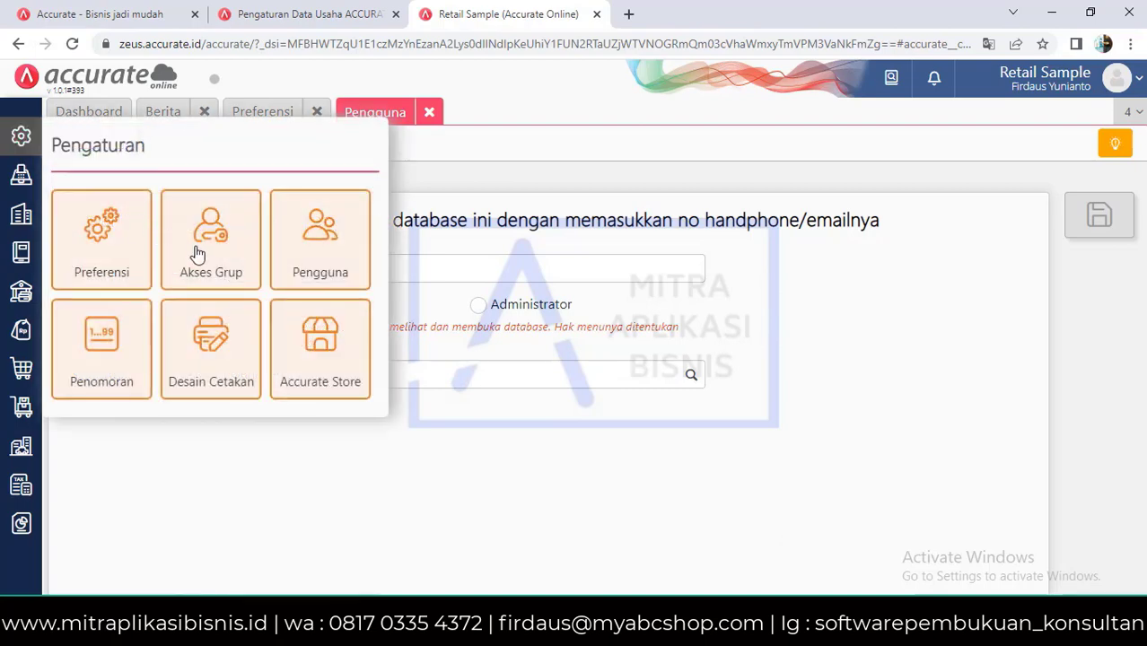
{"action": "left_click", "coordinate": [208, 256]}
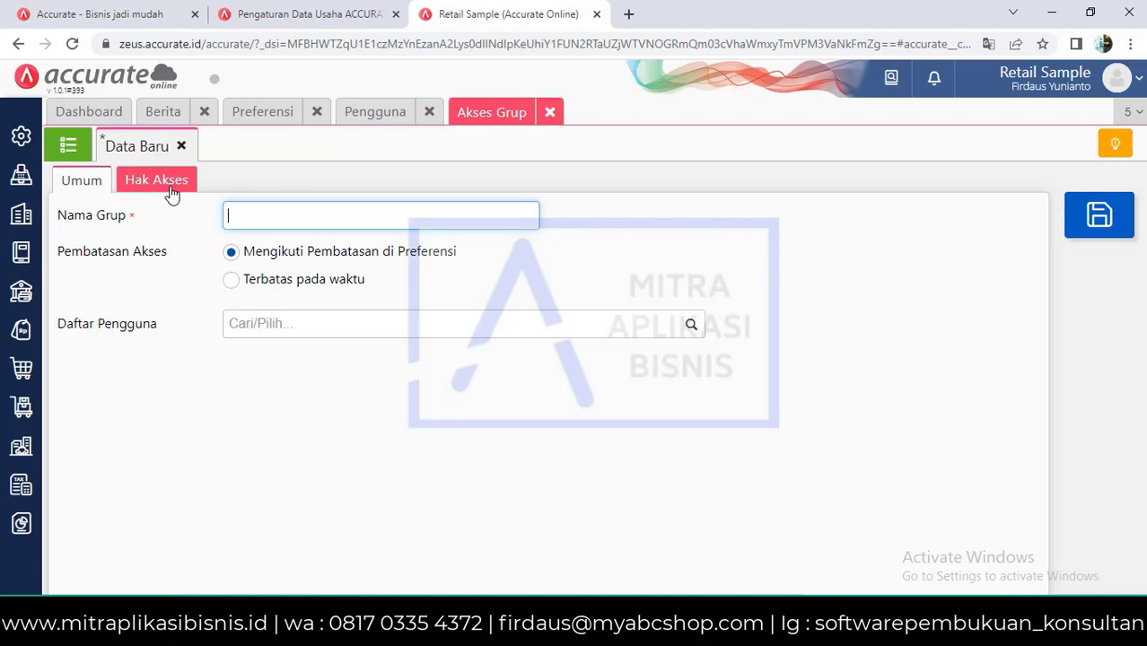
{"action": "left_click", "coordinate": [171, 191]}
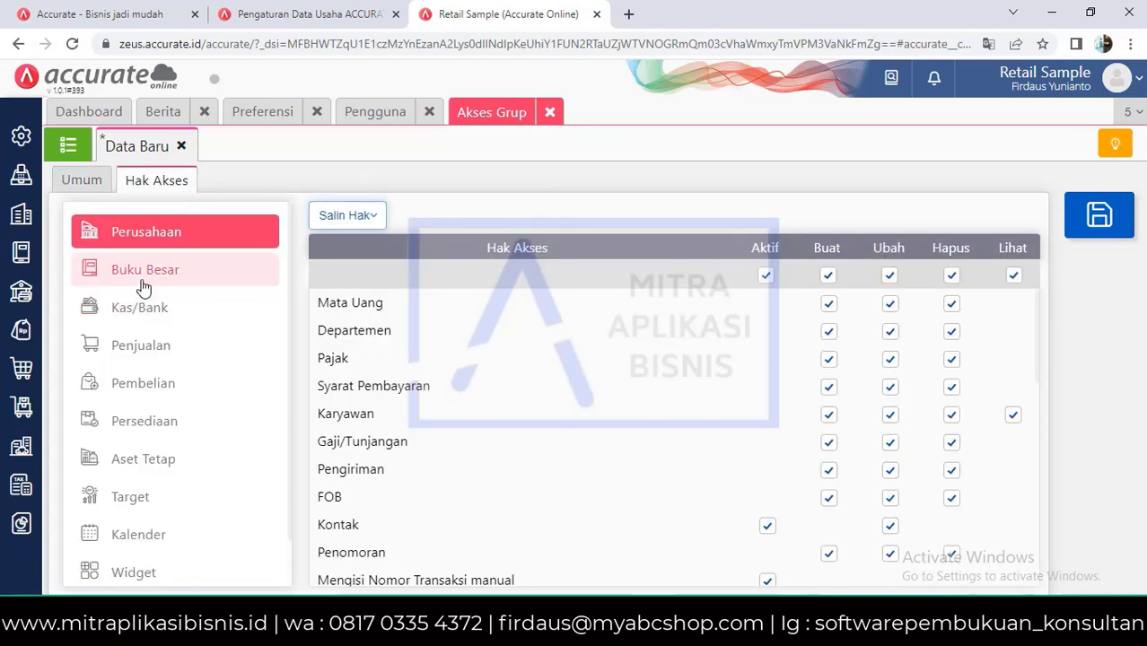
{"action": "left_click", "coordinate": [157, 355]}
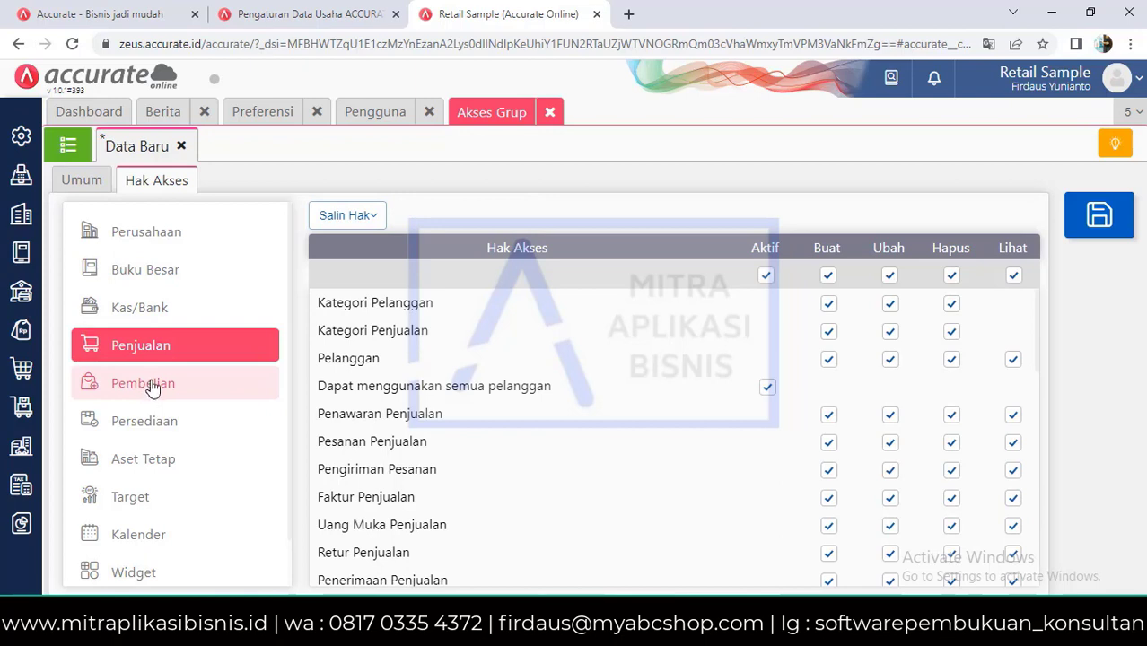
{"action": "left_click", "coordinate": [152, 387]}
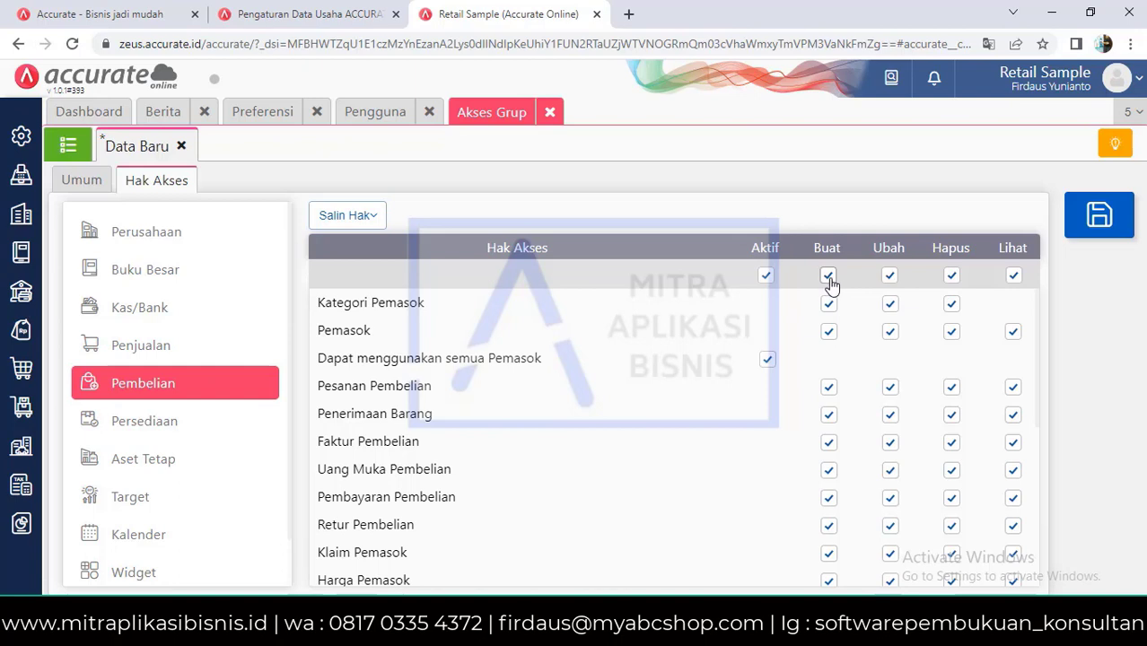
Step: Toggle the Ubah and Hapus rights for all Pembelian entries, and Buat for Pesanan Pembelian, off and back on
{"action": "left_click", "coordinate": [890, 277]}
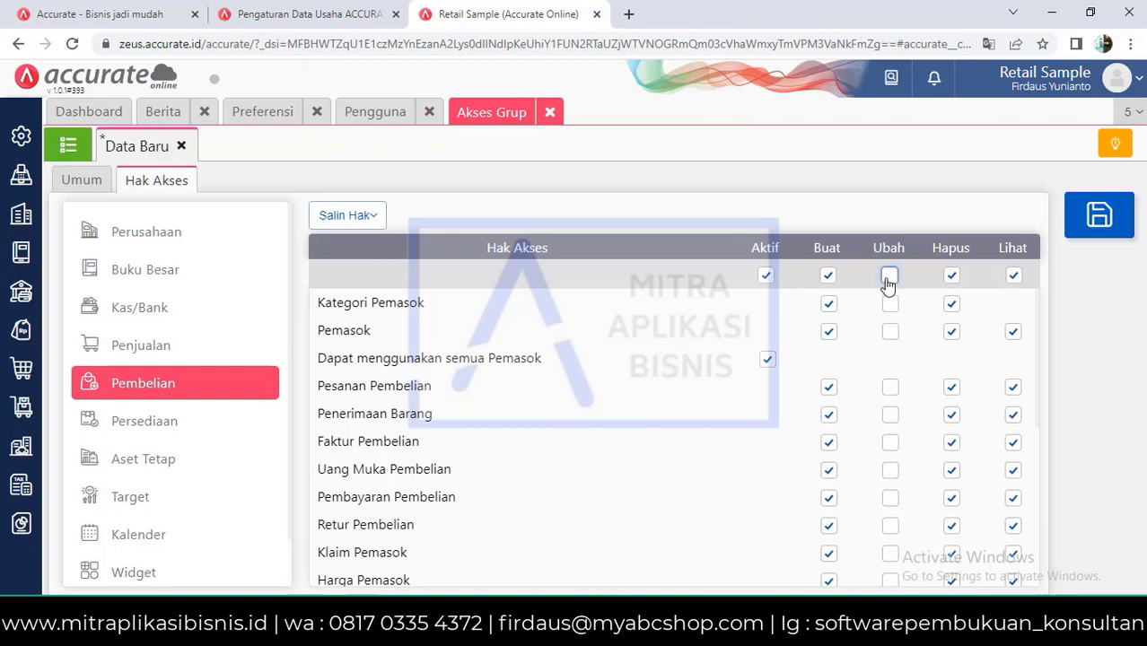
{"action": "left_click", "coordinate": [952, 280]}
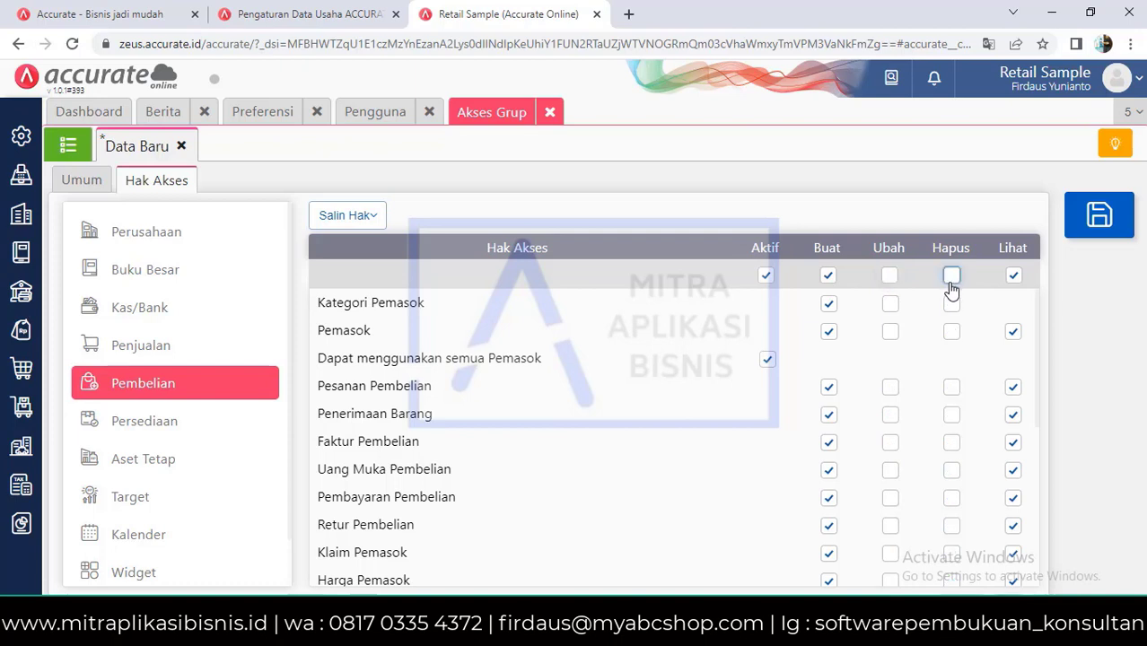
{"action": "left_click", "coordinate": [951, 281]}
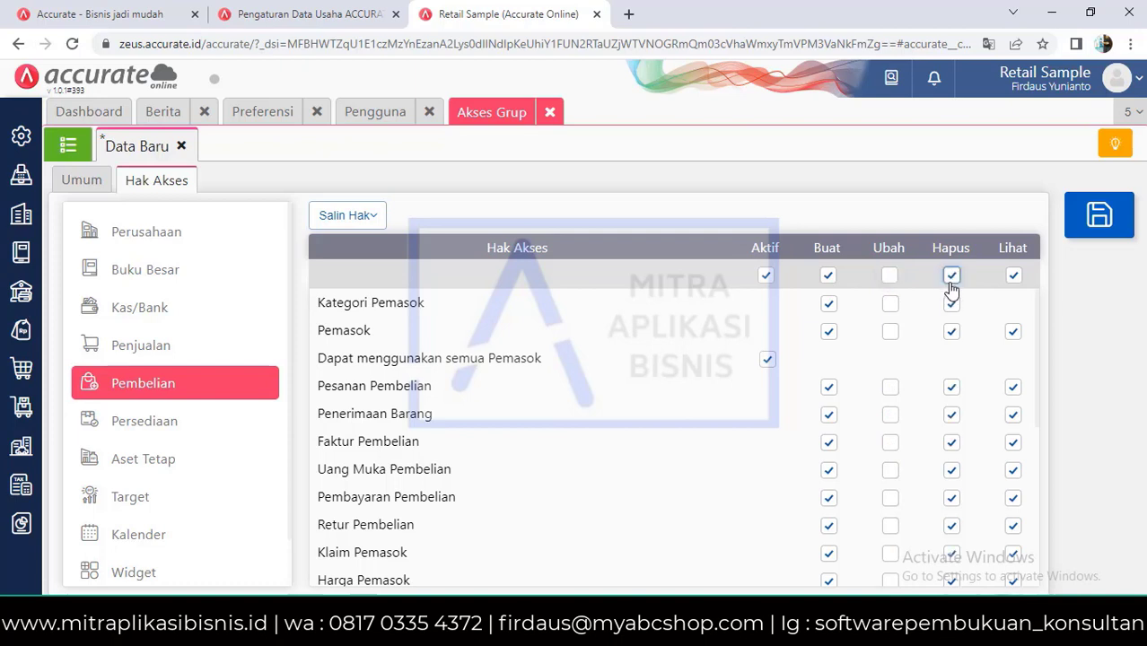
{"action": "left_click", "coordinate": [889, 277]}
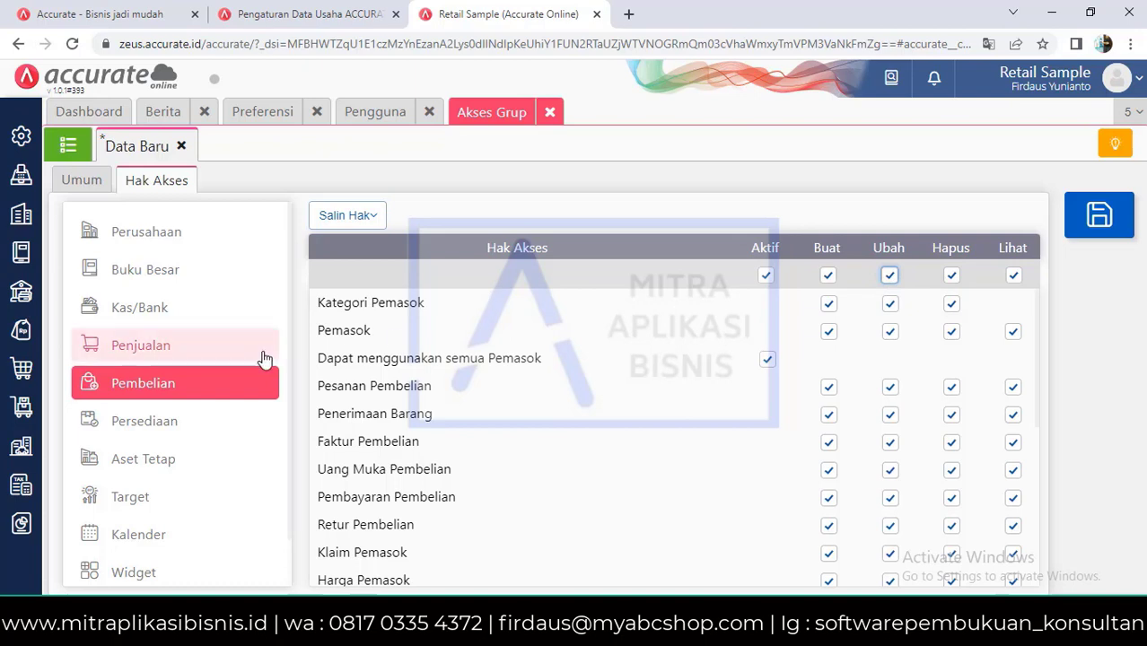
{"action": "left_click", "coordinate": [210, 389]}
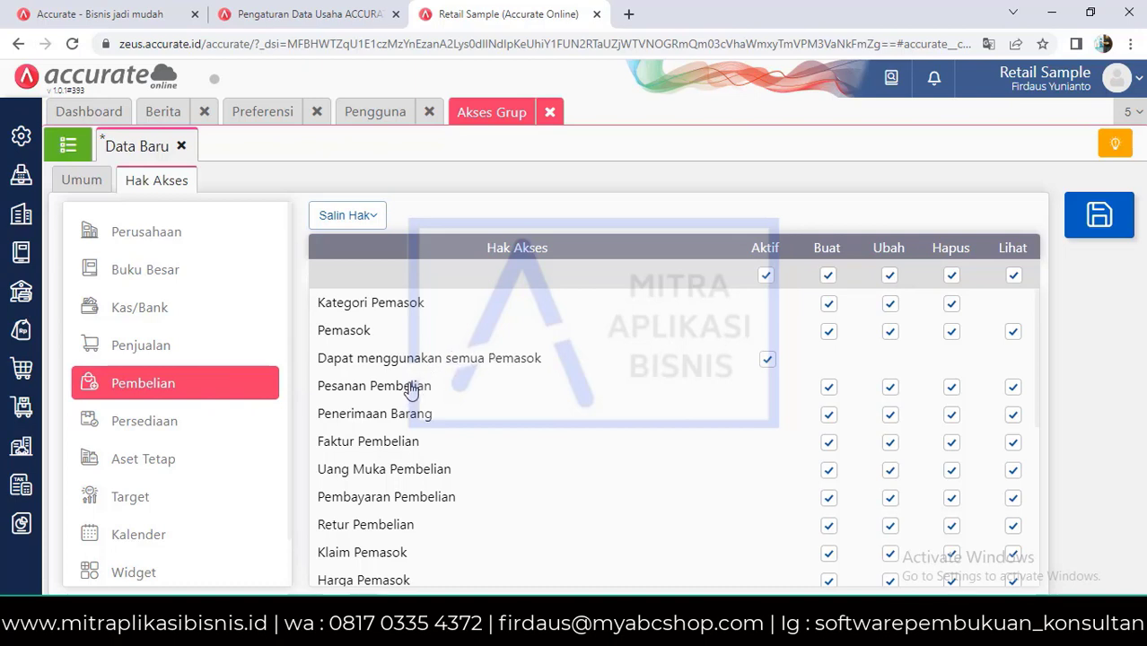
{"action": "left_click", "coordinate": [829, 390]}
{"action": "left_click", "coordinate": [830, 389]}
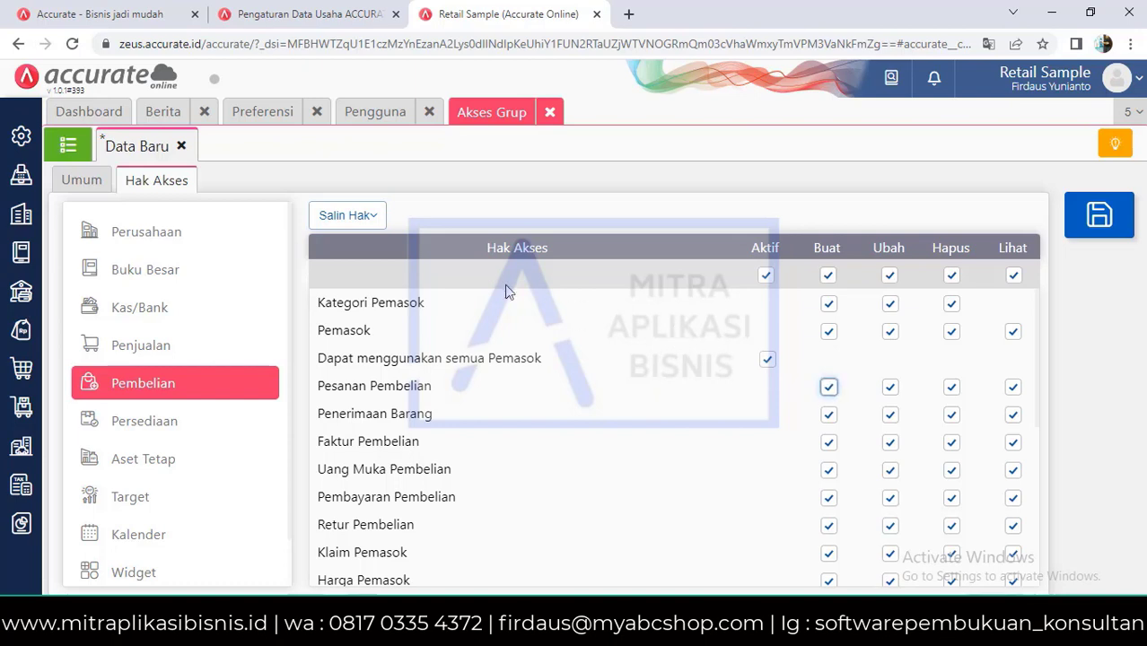
Step: View the Accurate POS and Perusahaan functions, then open a blank Pajak form and close it
{"action": "left_click", "coordinate": [18, 173]}
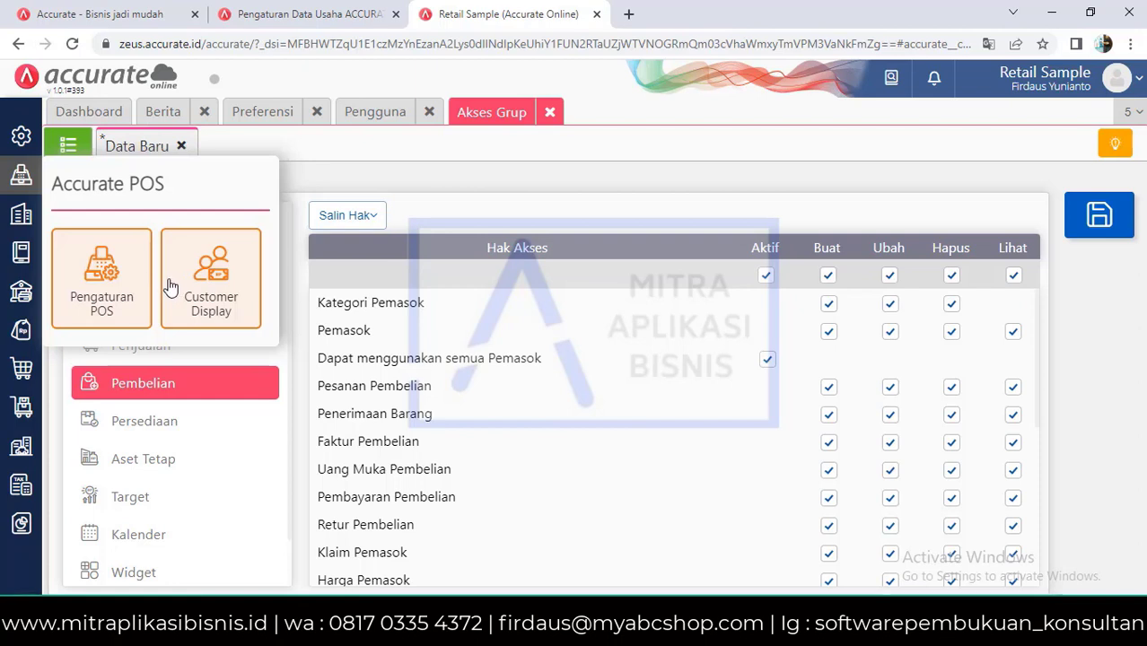
{"action": "left_click", "coordinate": [30, 222]}
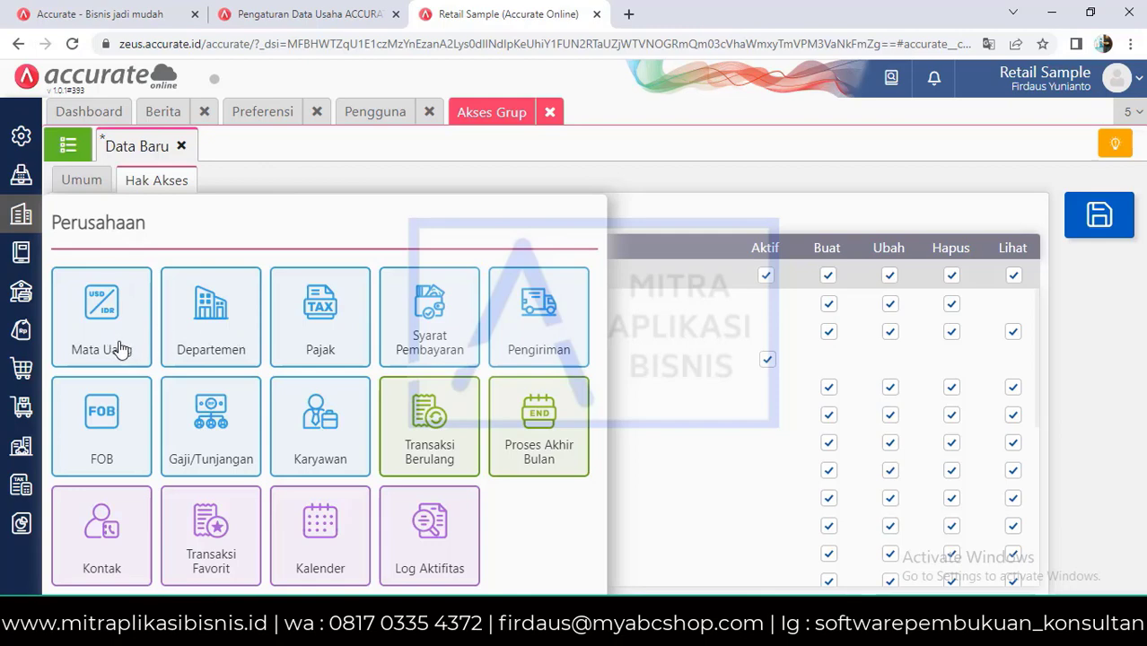
{"action": "left_click", "coordinate": [319, 350]}
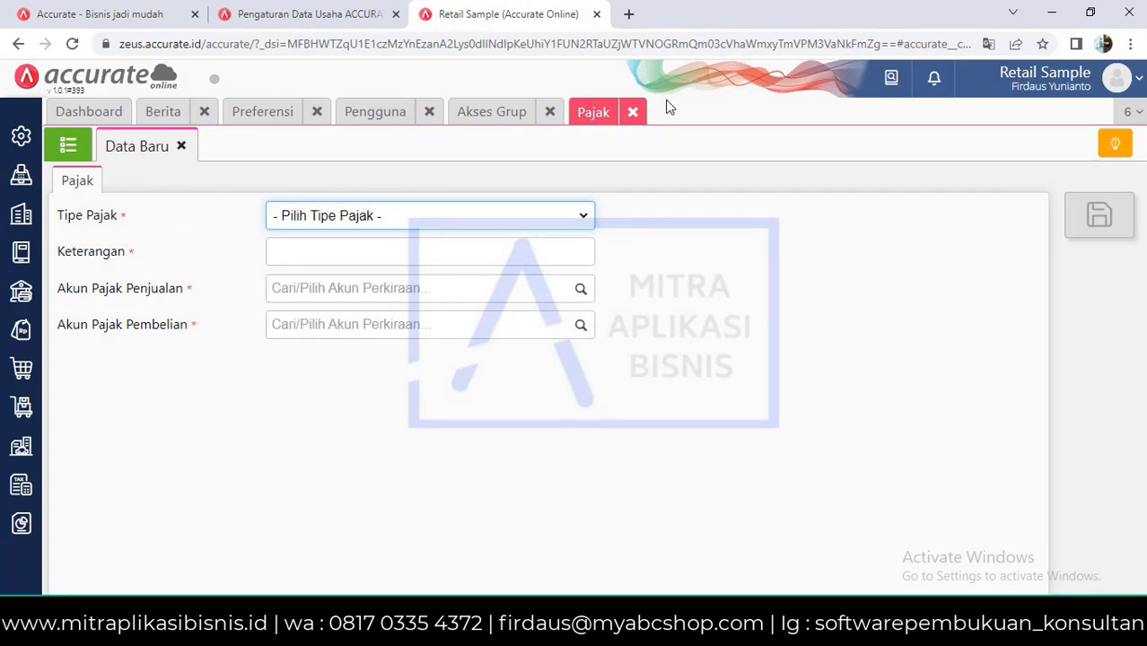
{"action": "left_click", "coordinate": [633, 111]}
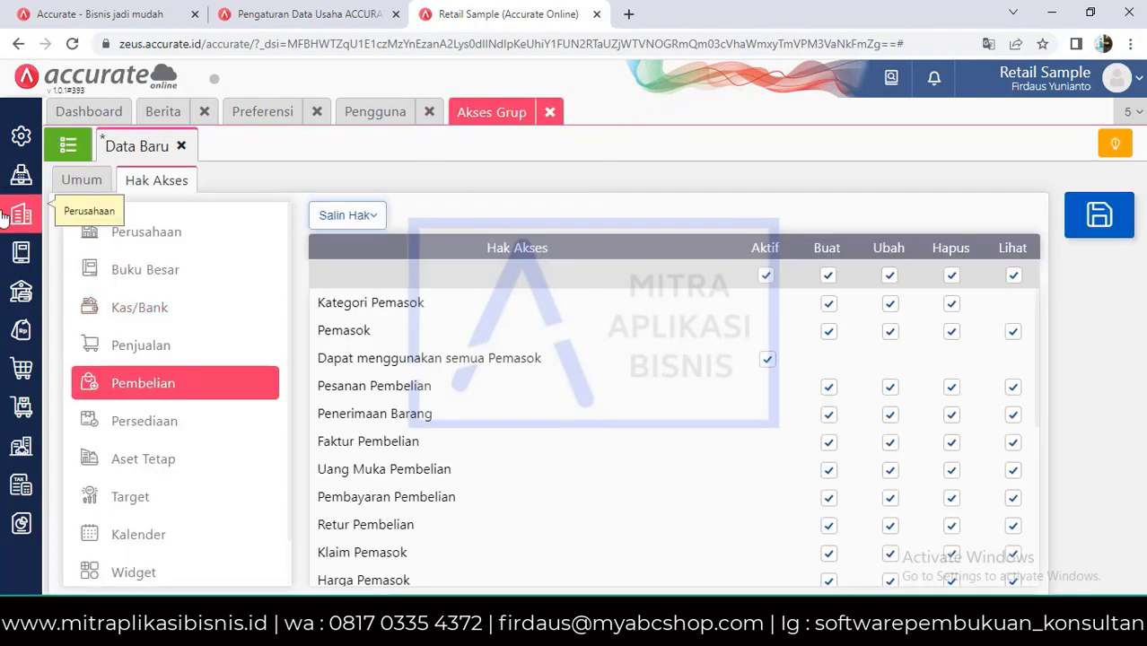
Step: View the Perusahaan and Buku Besar functions, open a blank Akun Perkiraan form and close it to show the account list
{"action": "left_click", "coordinate": [21, 216]}
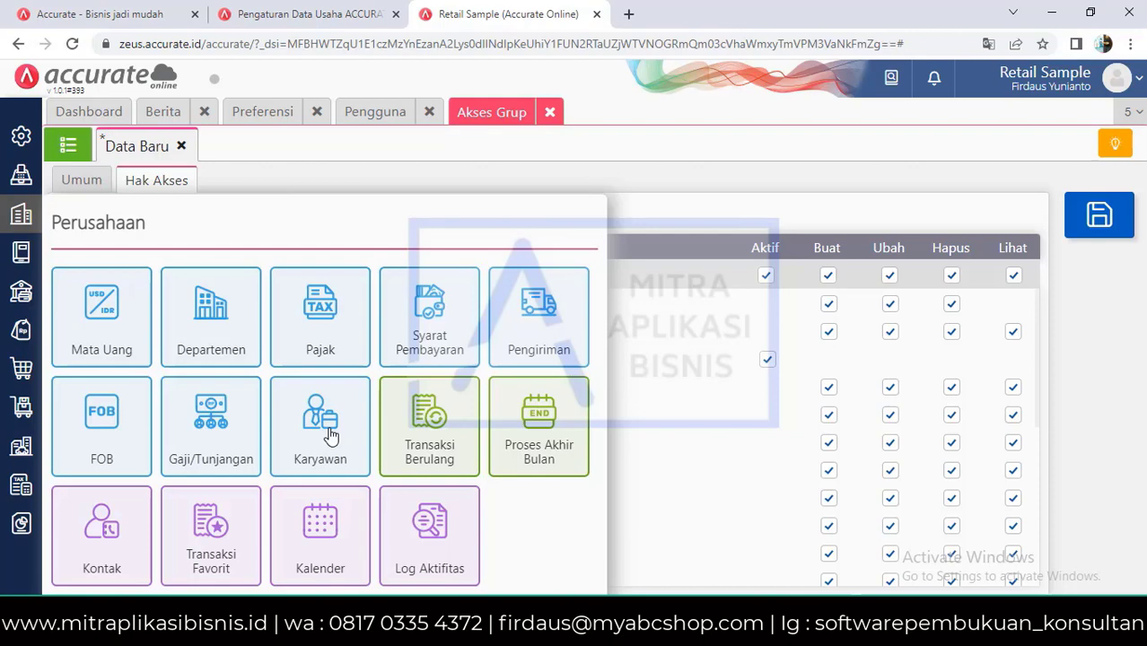
{"action": "left_click", "coordinate": [15, 259]}
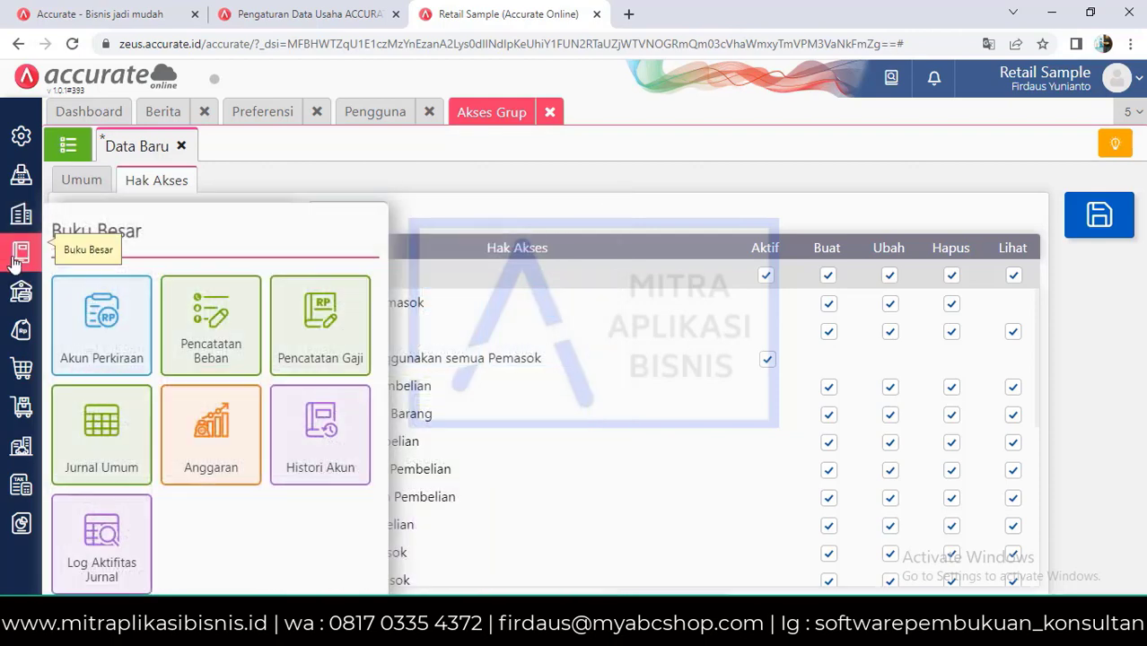
{"action": "left_click", "coordinate": [124, 350]}
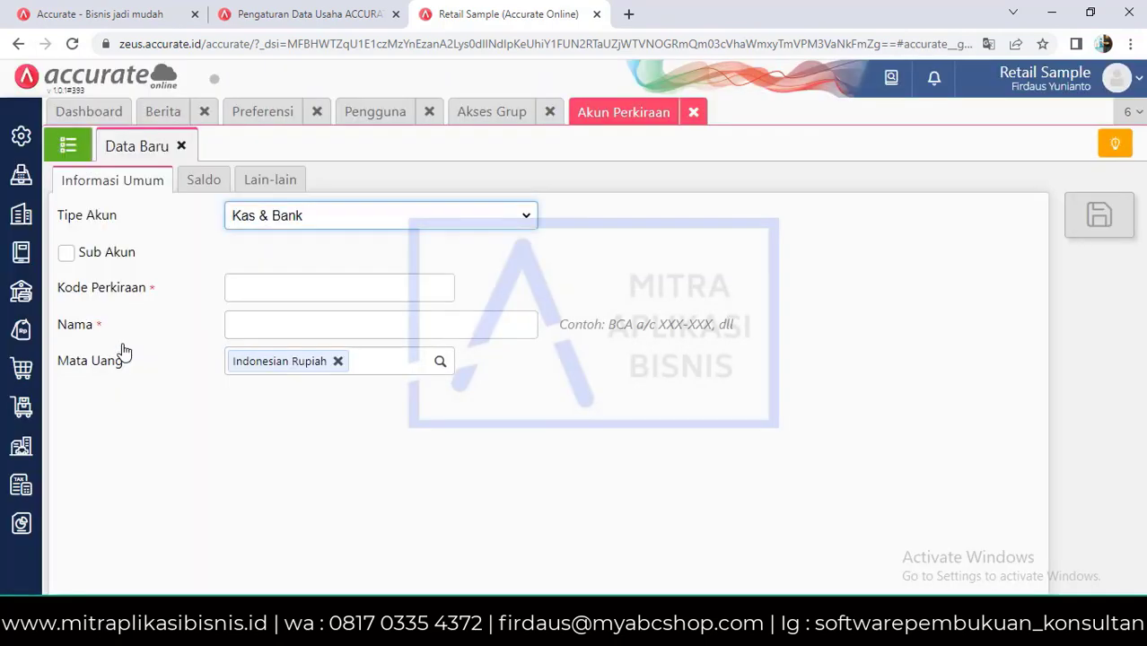
{"action": "left_click", "coordinate": [181, 146]}
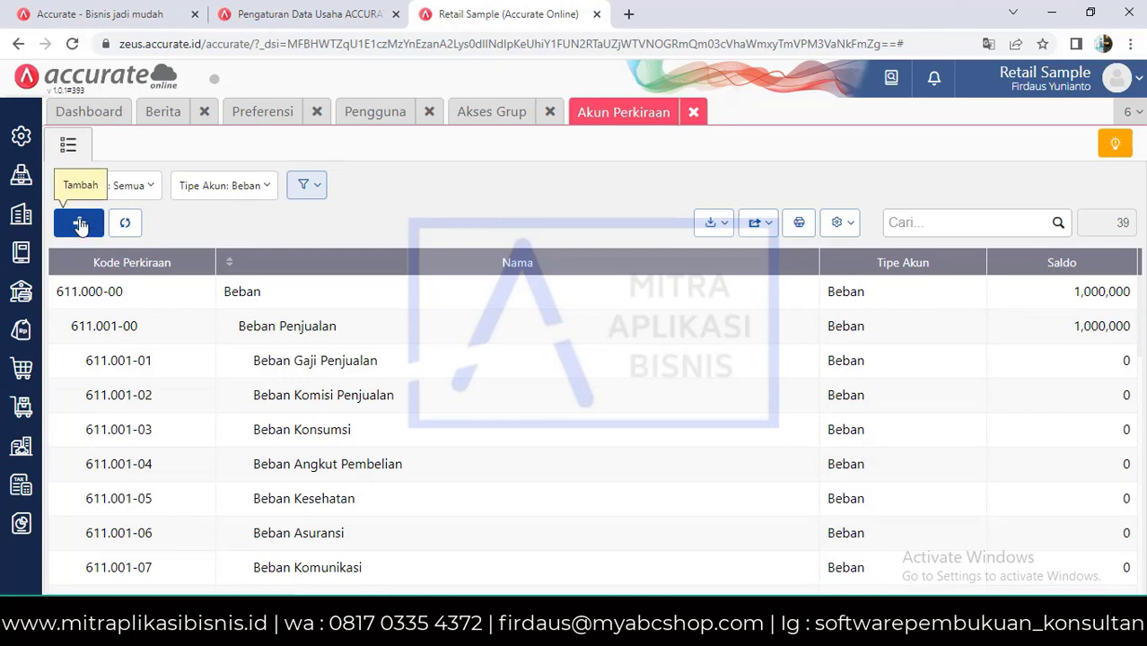
Step: Open the Kalender from the Perusahaan functions to view its reminders, and close both Kalender and Akun Perkiraan
{"action": "left_click", "coordinate": [20, 220]}
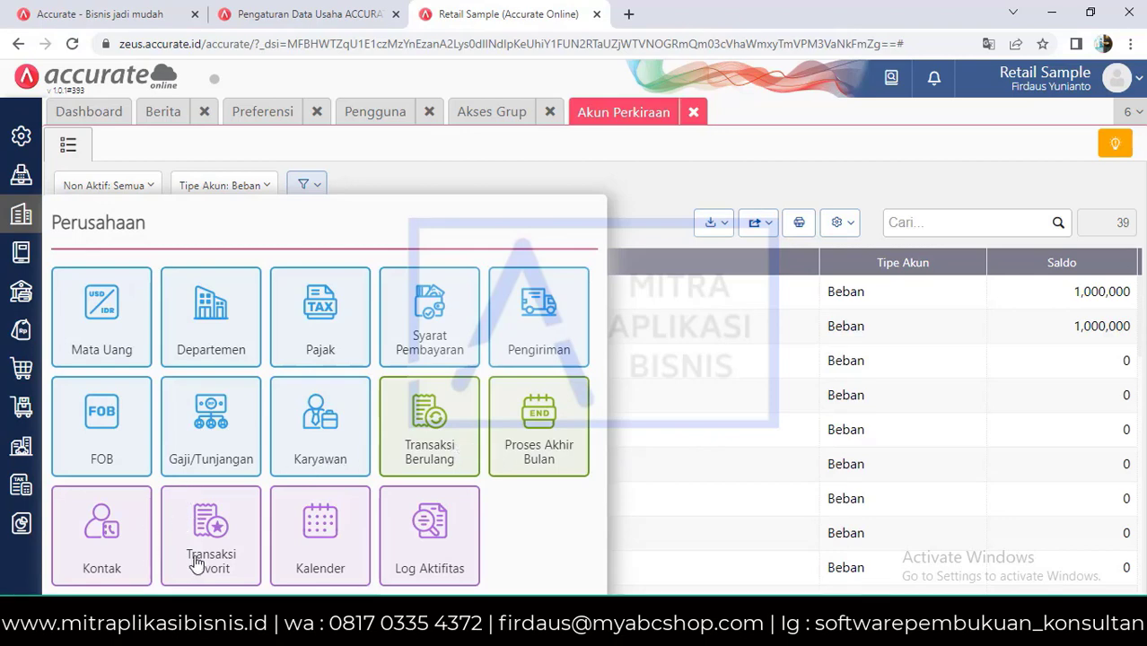
{"action": "left_click", "coordinate": [344, 570]}
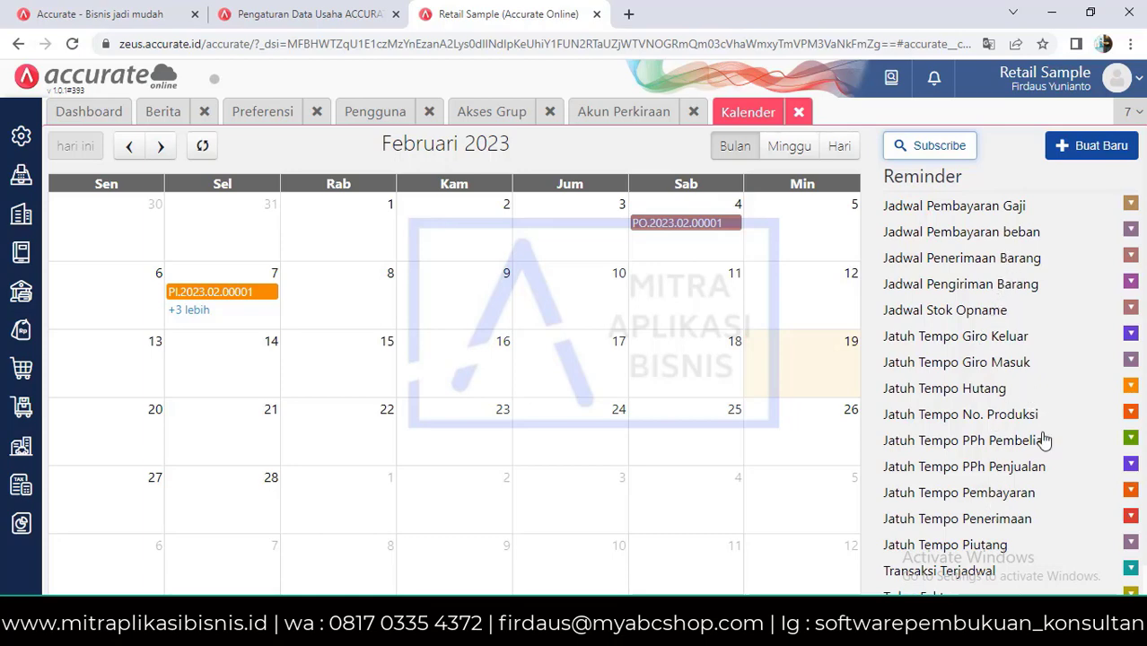
{"action": "left_click", "coordinate": [798, 117]}
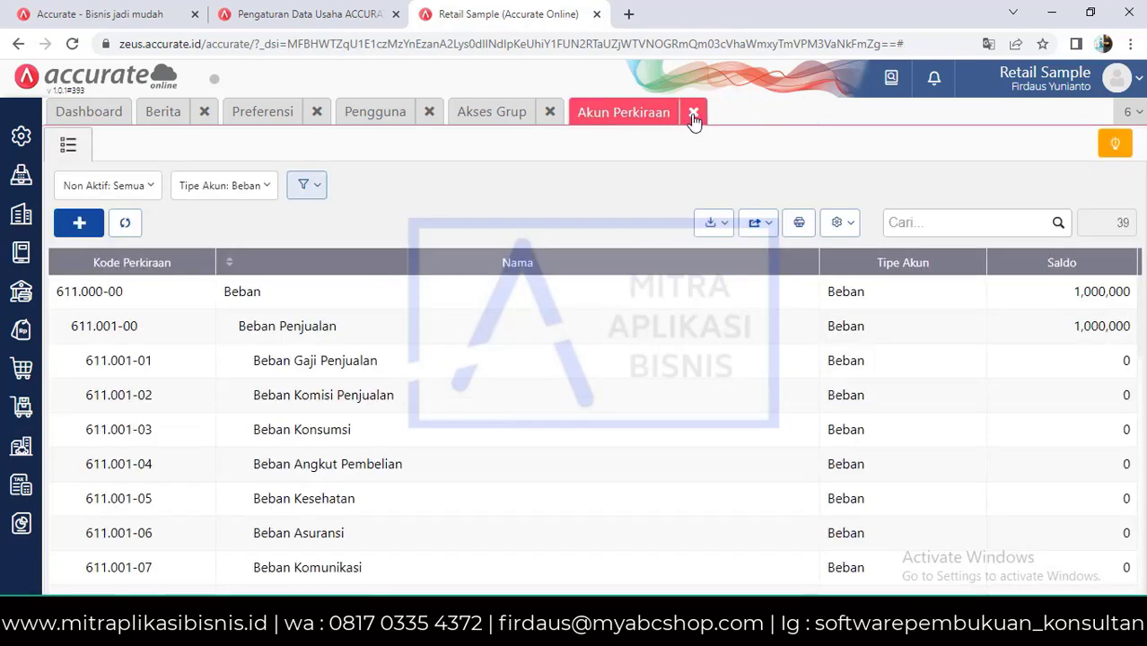
{"action": "left_click", "coordinate": [693, 112]}
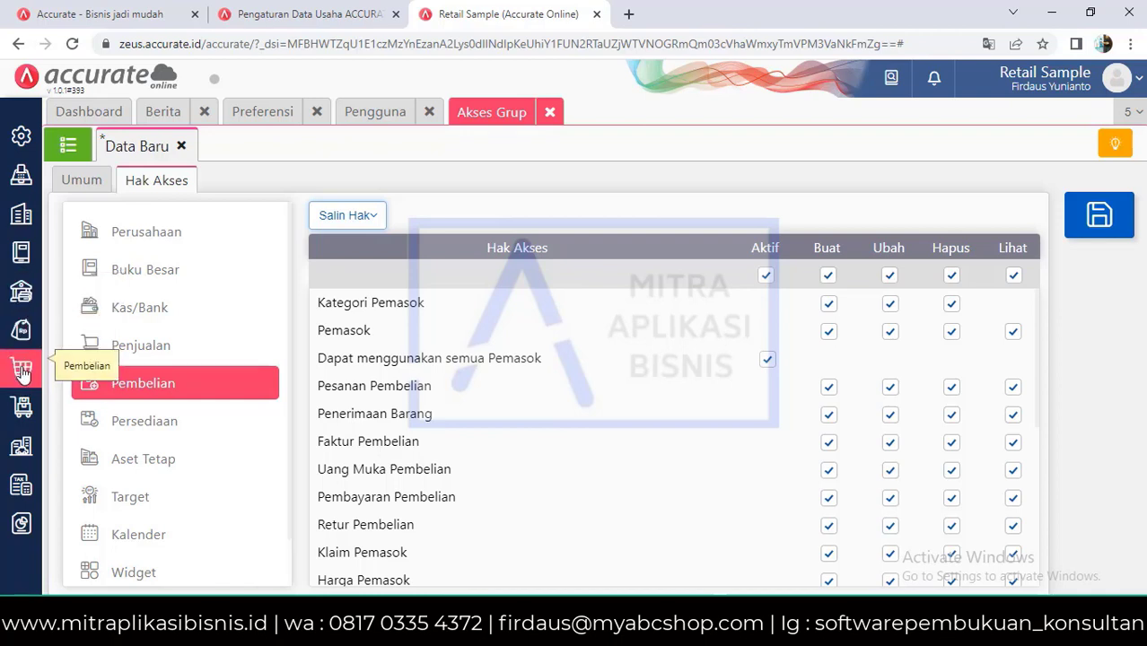
Step: Open a blank Pembayaran form from Kas & Bank and review the other Kas & Bank functions
{"action": "left_click", "coordinate": [20, 303]}
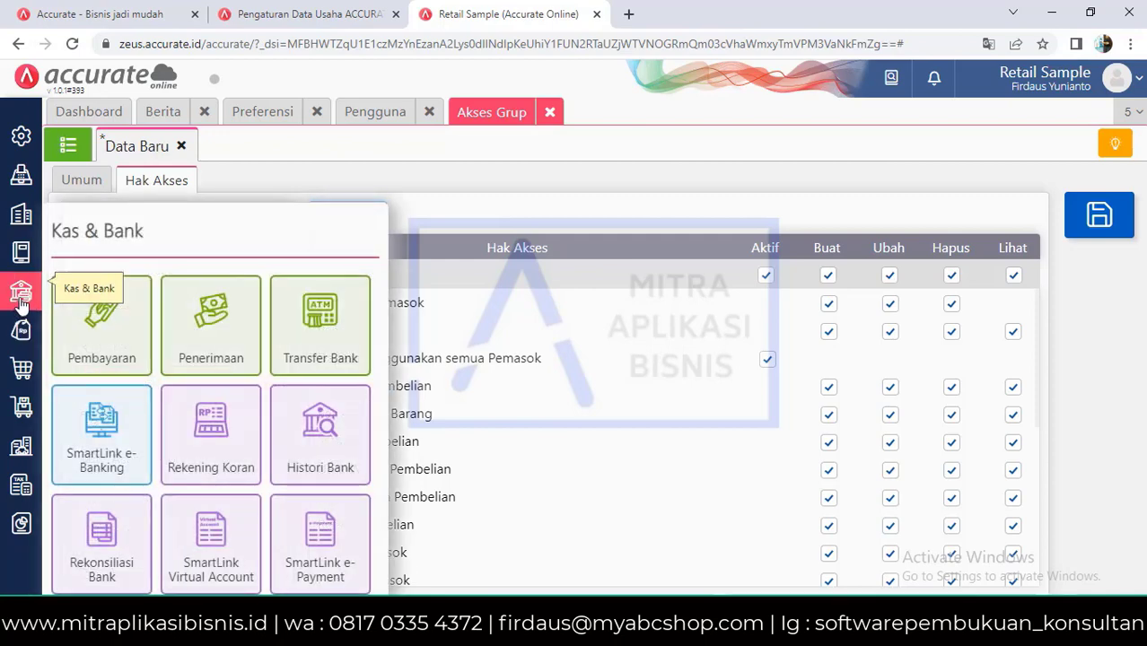
{"action": "left_click", "coordinate": [122, 340]}
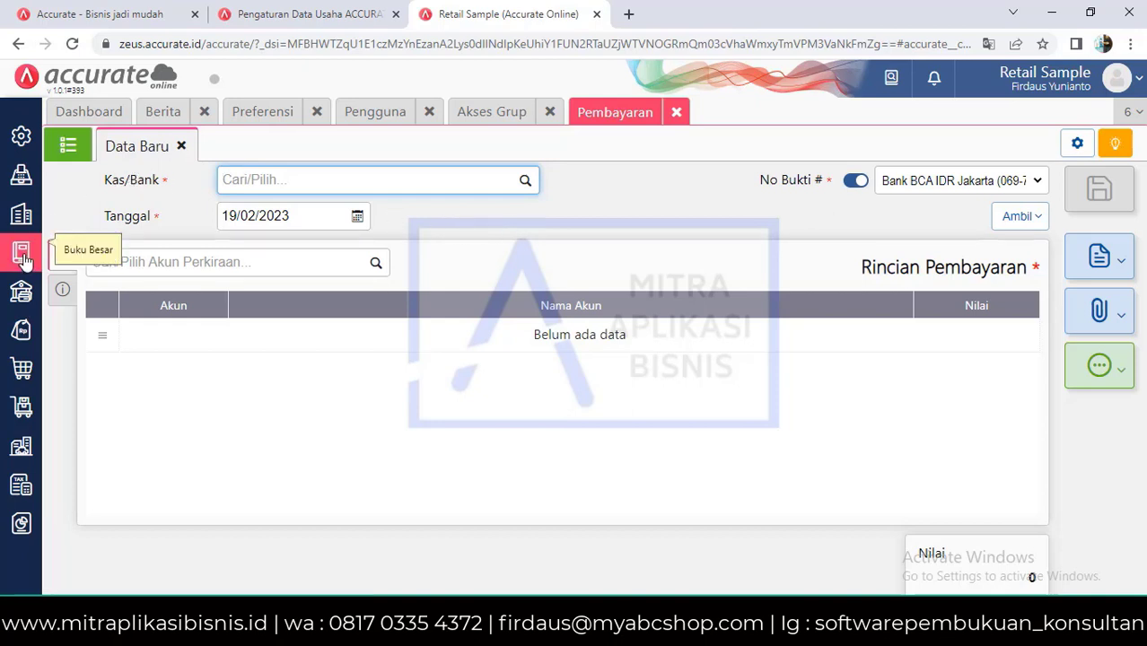
{"action": "left_click", "coordinate": [22, 287]}
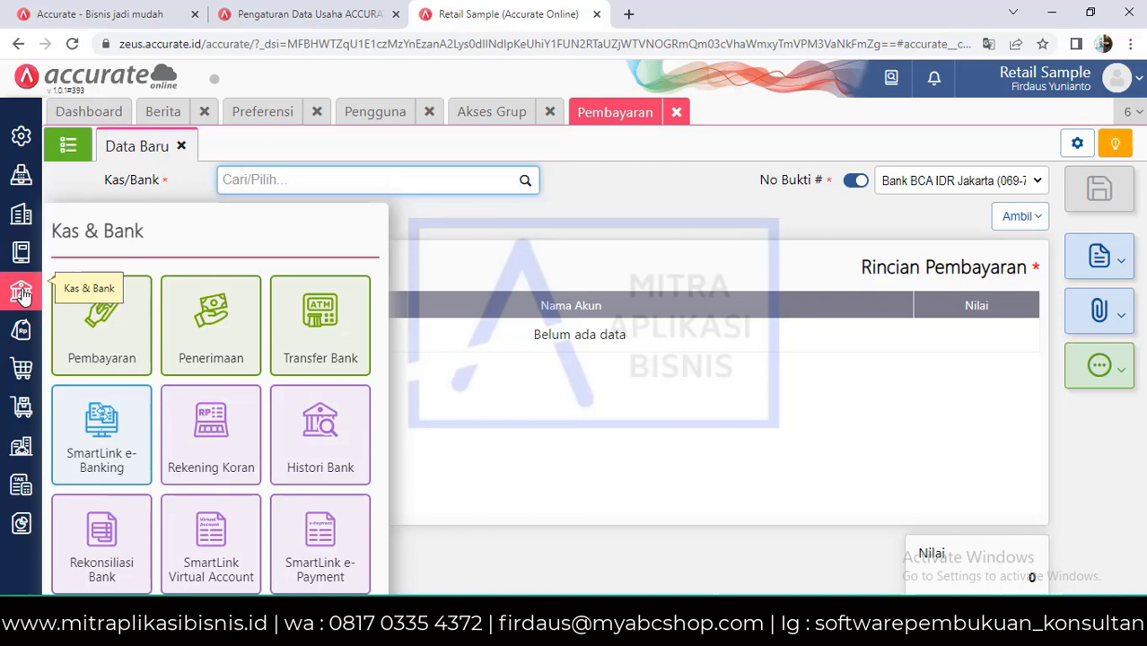
Step: Open a new Pesanan Penjualan form from the Penjualan functions and choose Abadi Phone Center as the customer
{"action": "left_click", "coordinate": [21, 334]}
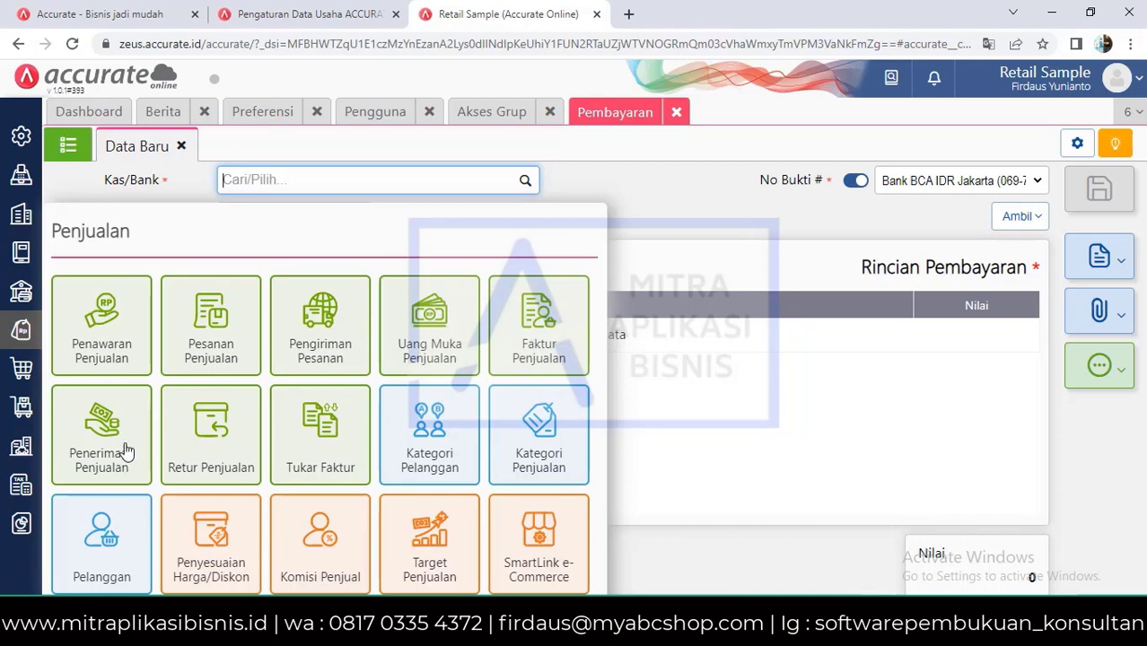
{"action": "left_click", "coordinate": [214, 334]}
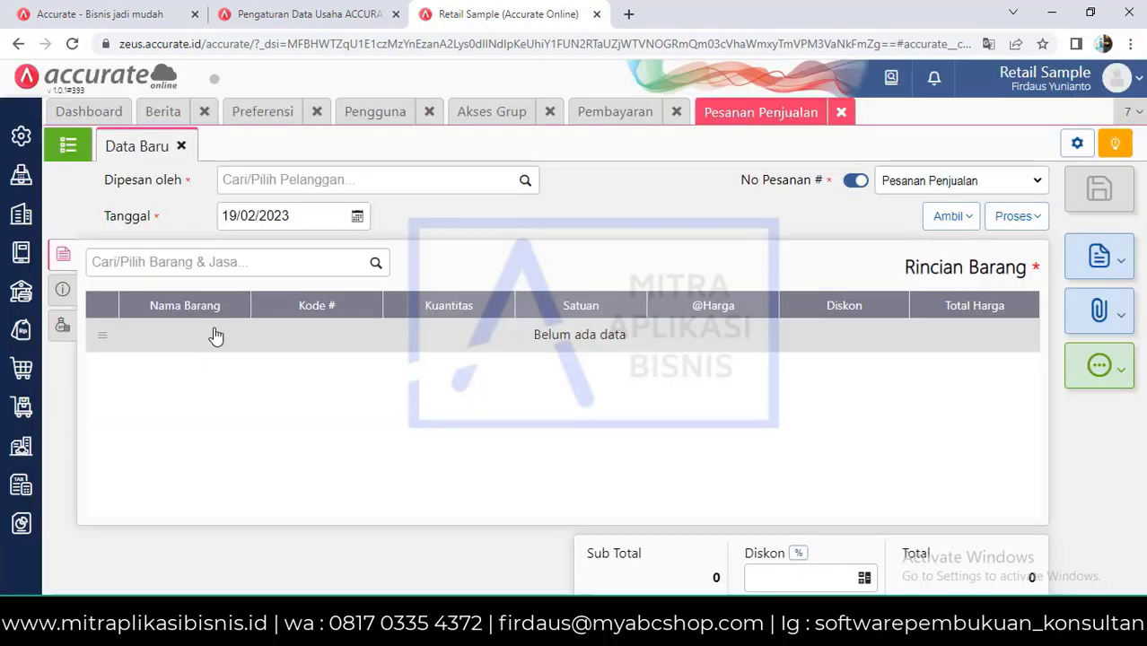
{"action": "left_click", "coordinate": [525, 182]}
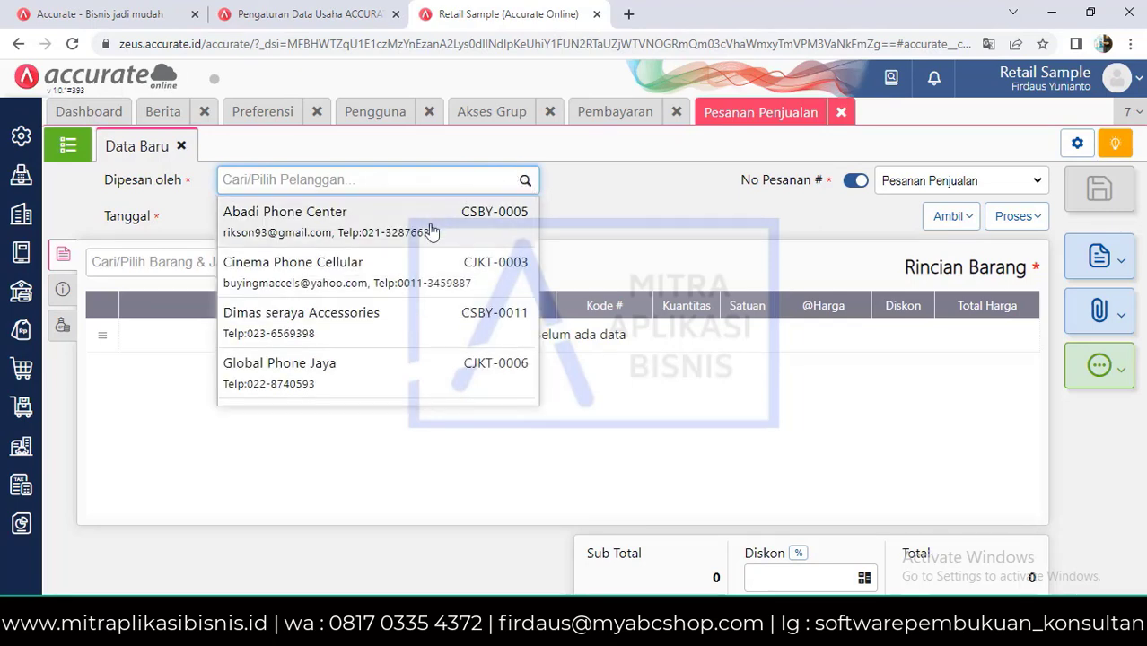
{"action": "left_click", "coordinate": [430, 230]}
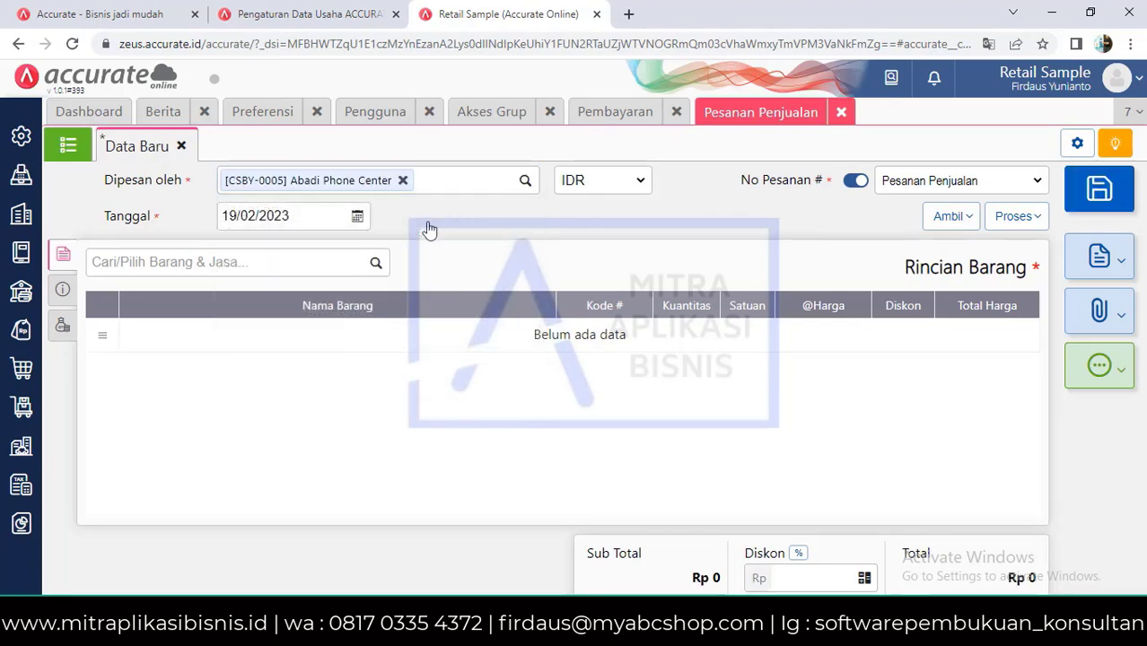
Step: Add Anti Gores Iphone 5 to the sales order with a quantity of 10 and without PPN 10 %
{"action": "left_click", "coordinate": [374, 265]}
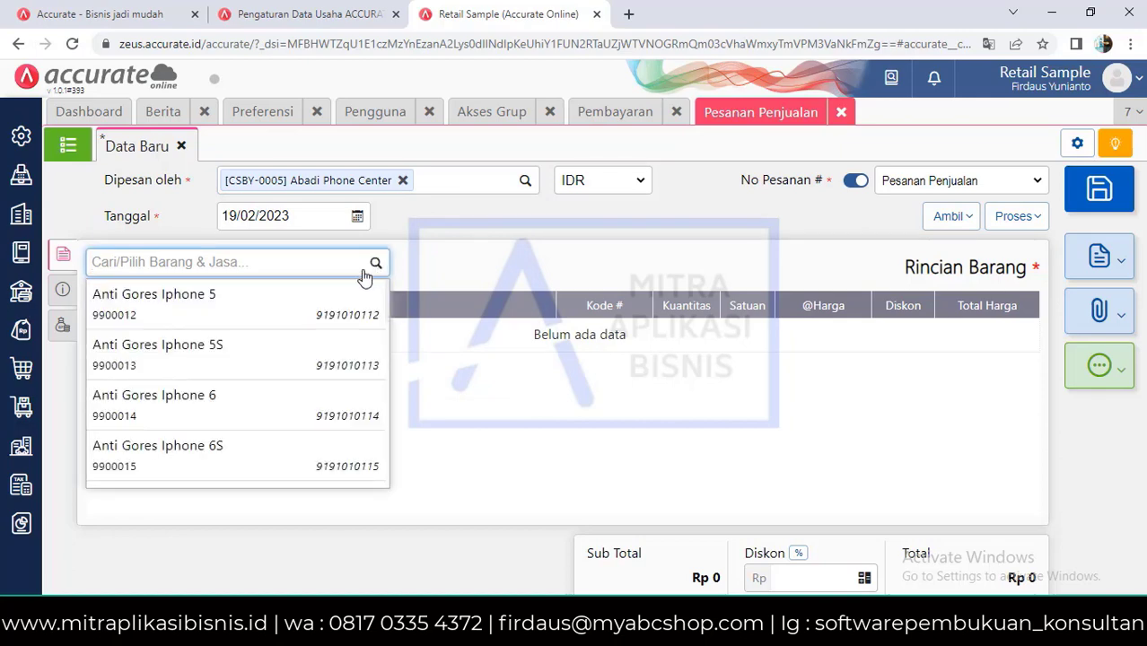
{"action": "left_click", "coordinate": [267, 310]}
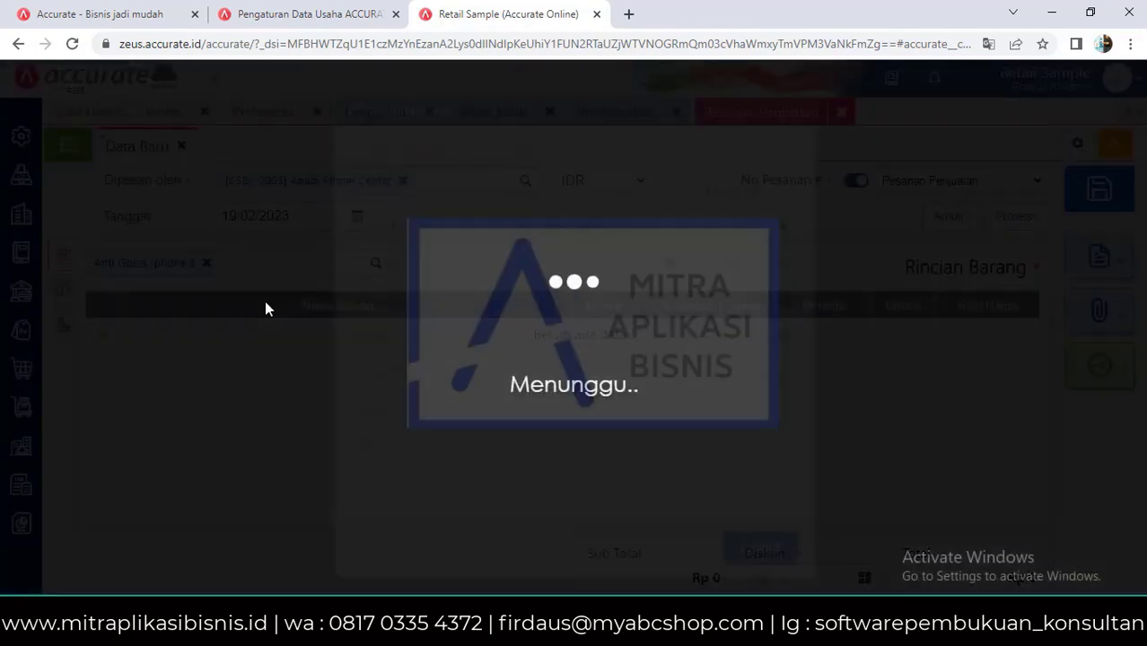
{"action": "left_click", "coordinate": [594, 254]}
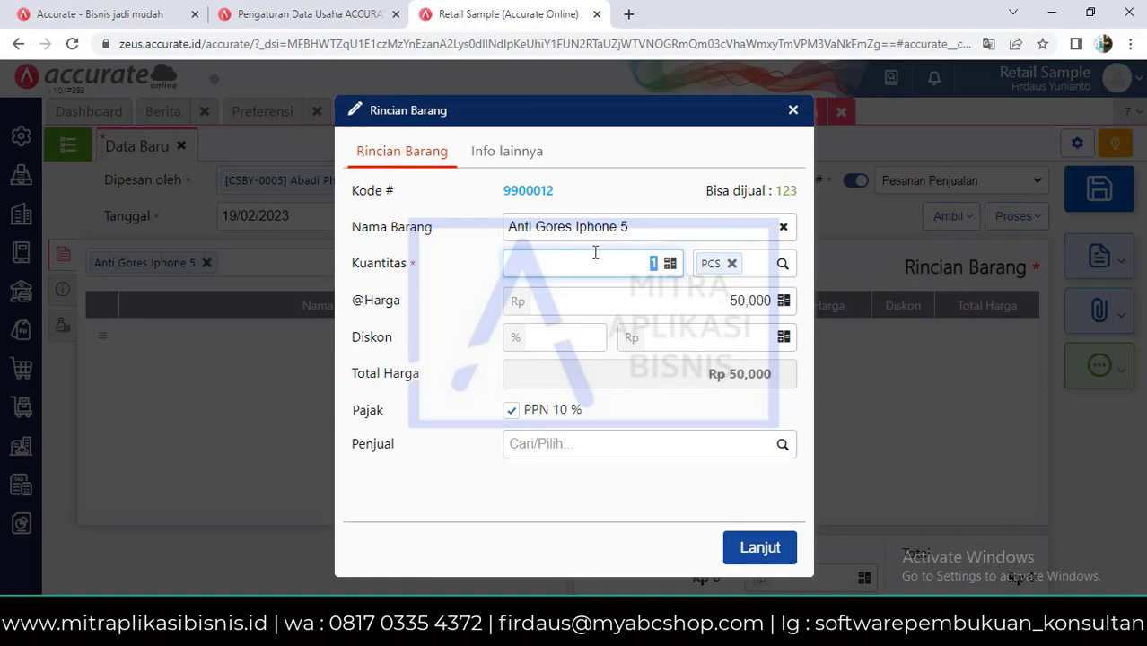
{"action": "type", "text": "0"}
{"action": "left_click", "coordinate": [674, 297]}
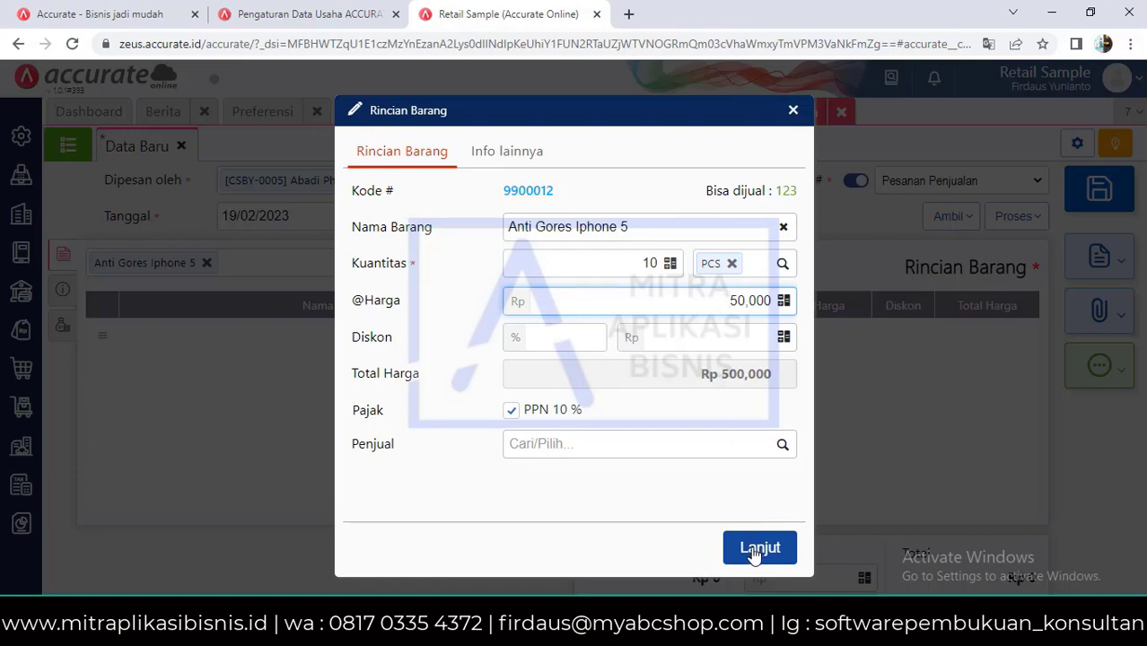
{"action": "left_click", "coordinate": [512, 412]}
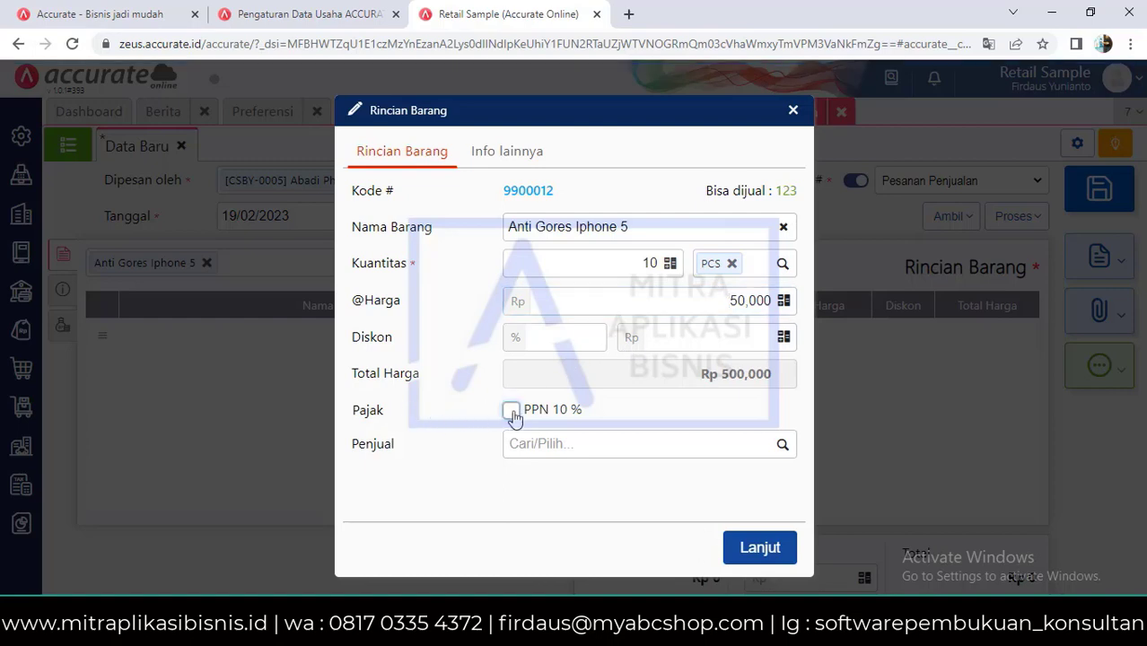
{"action": "left_click", "coordinate": [749, 550]}
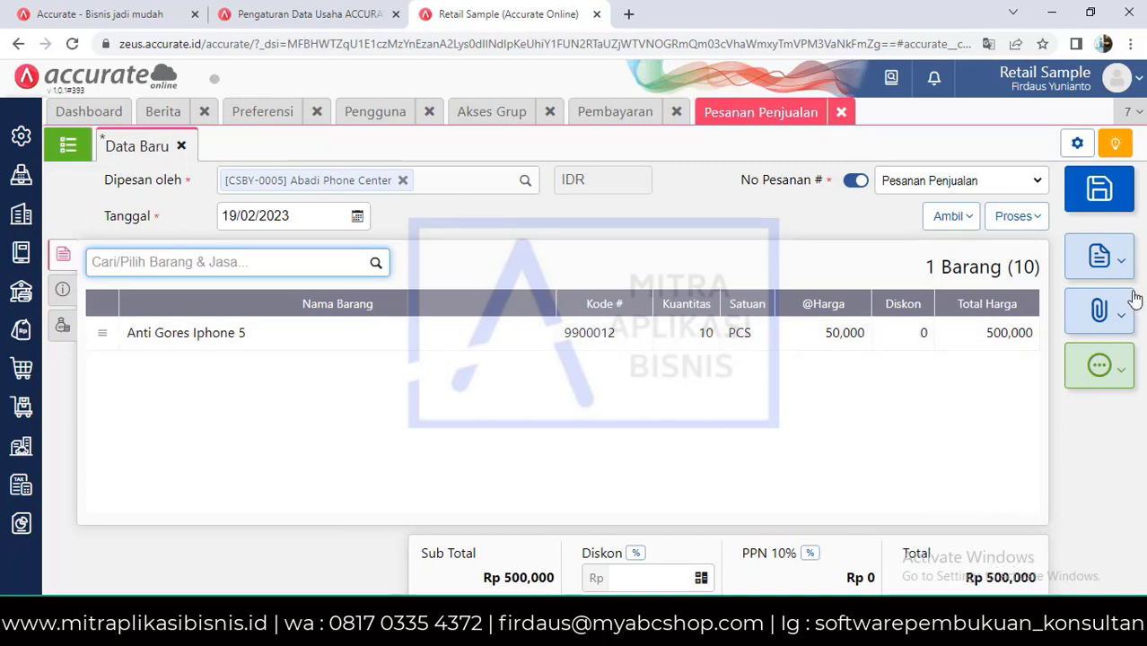
Step: Save the sales order, approving its sale price, and open the saved Abadi Phone Center order dated 19/02/2023 from the order list
{"action": "left_click", "coordinate": [1097, 190]}
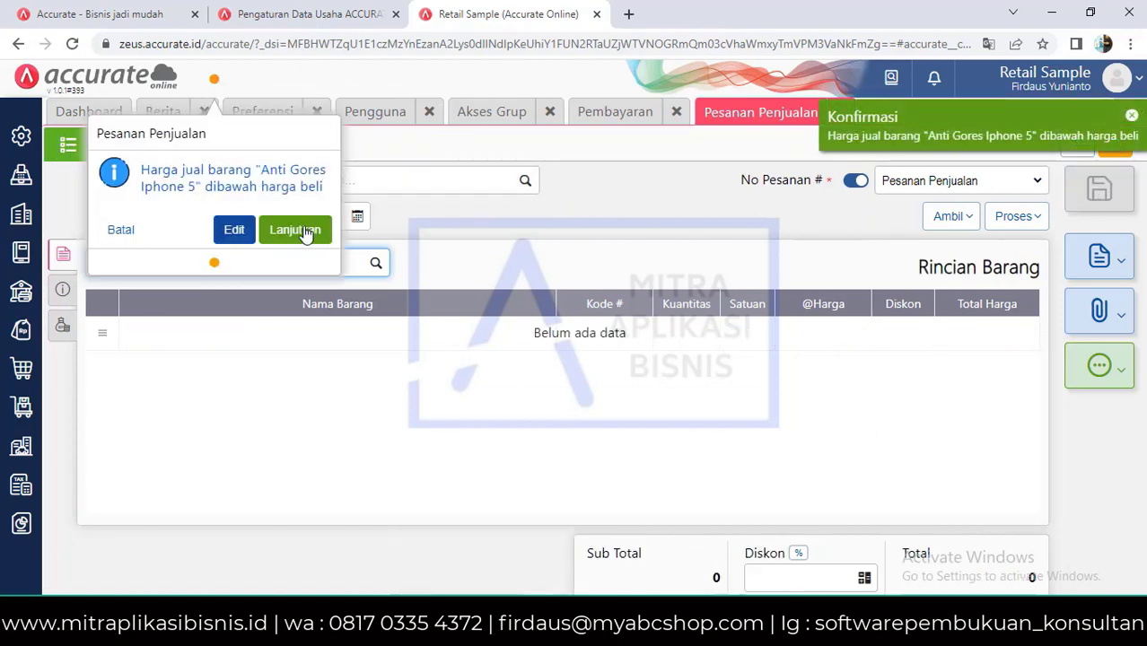
{"action": "left_click", "coordinate": [305, 231]}
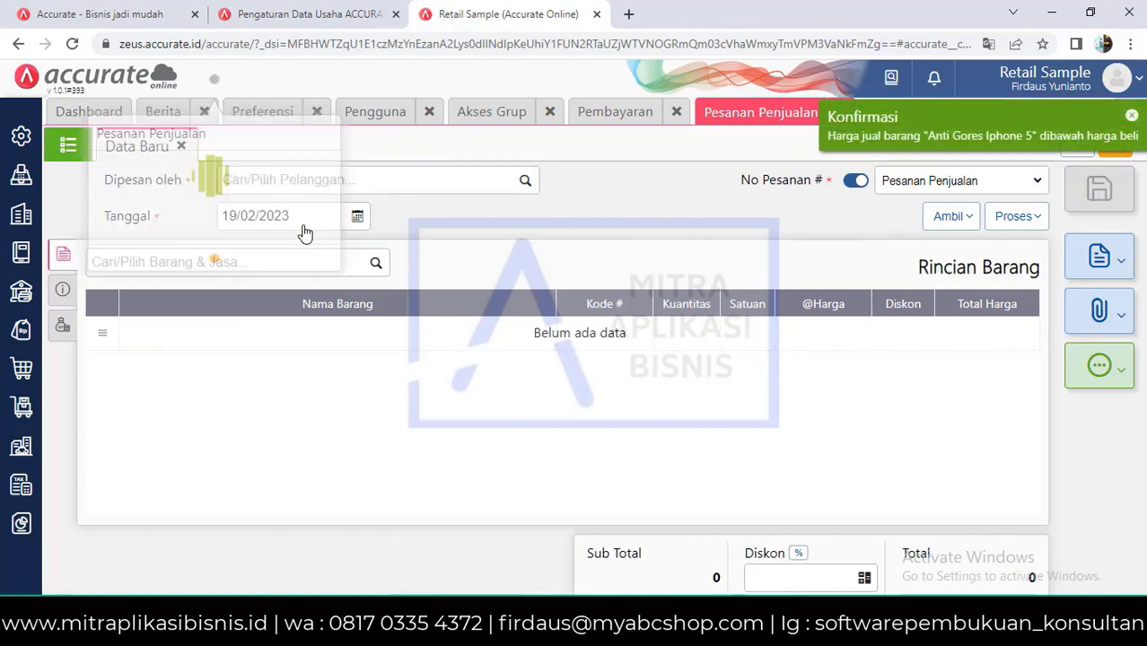
{"action": "left_click", "coordinate": [68, 145]}
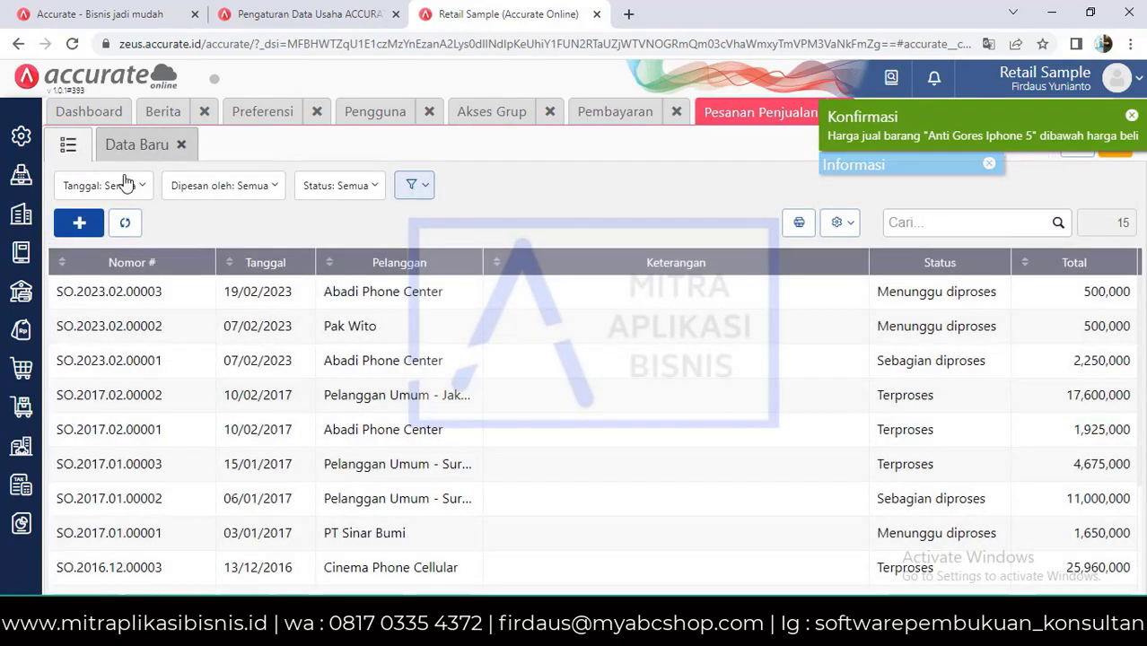
{"action": "left_click", "coordinate": [391, 293]}
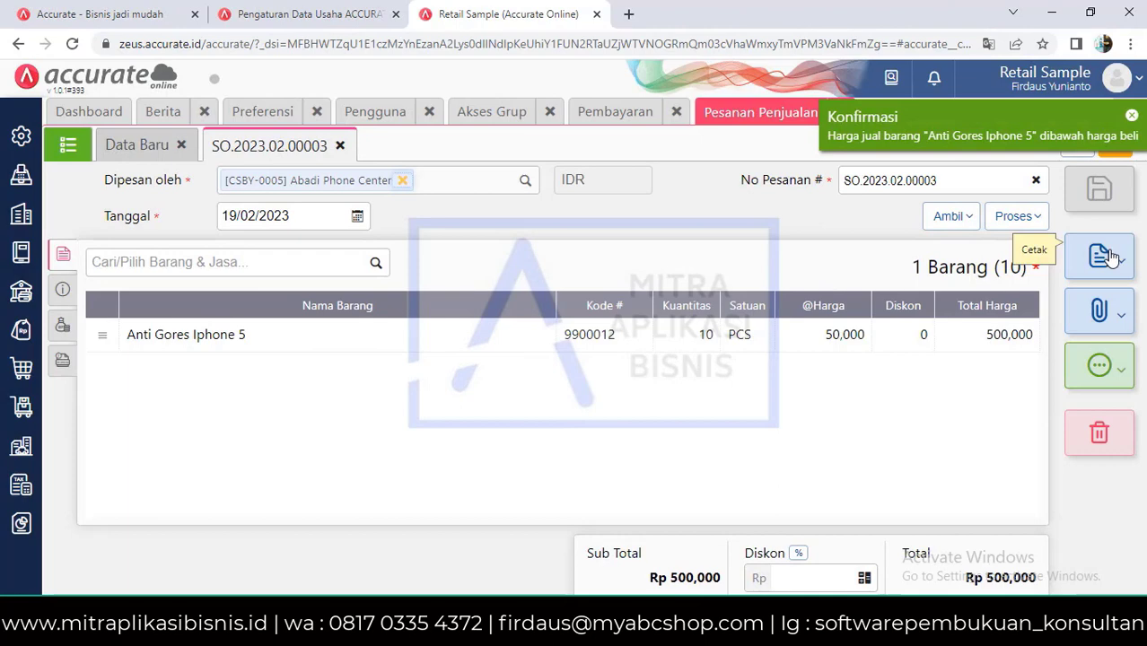
Step: Preview the sales order printout in the Pesanan Penjualan - Desain A layout, and close the preview, Pesanan Penjualan and Pembayaran
{"action": "left_click", "coordinate": [1106, 259]}
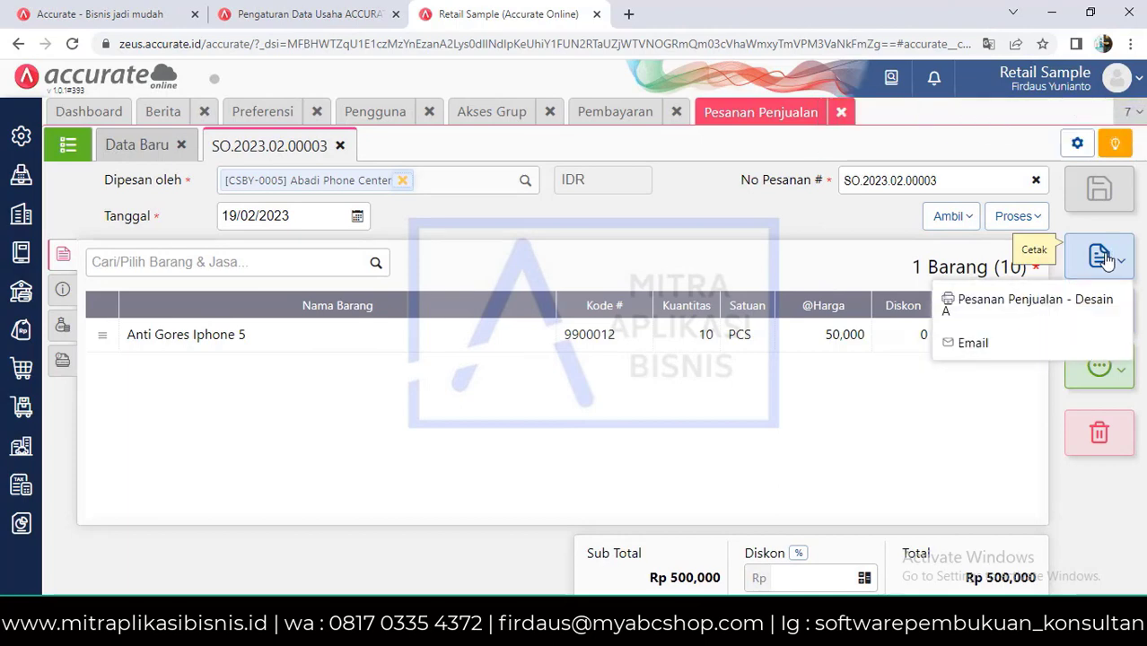
{"action": "left_click", "coordinate": [1032, 303]}
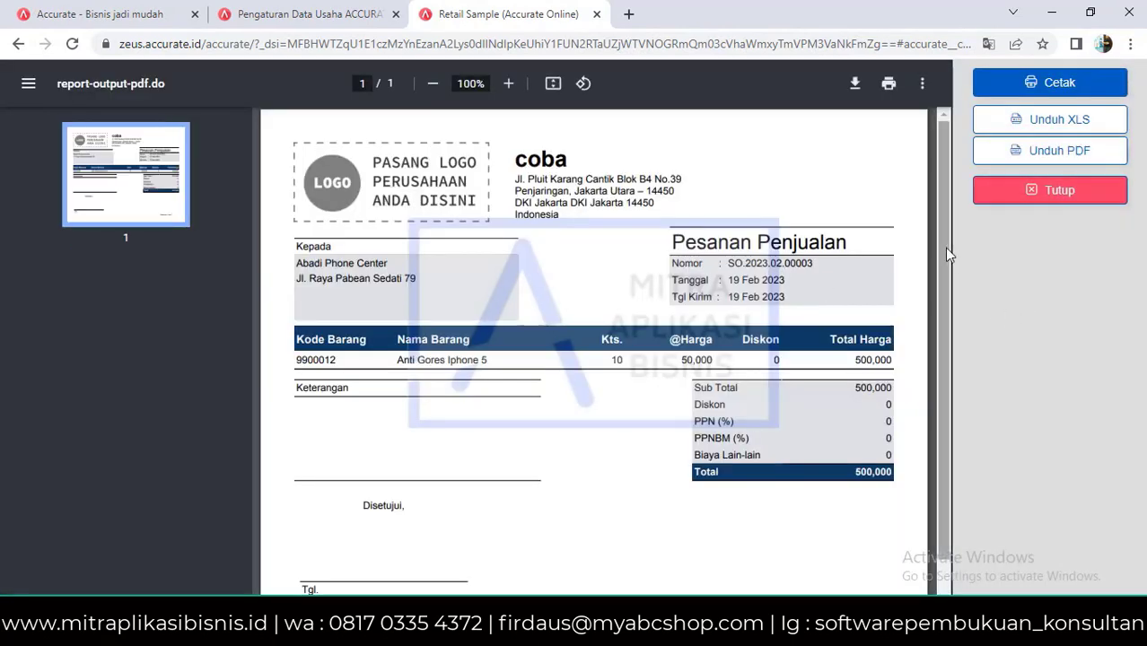
{"action": "scroll", "coordinate": [945, 302], "scroll_direction": "down", "scroll_amount": 2}
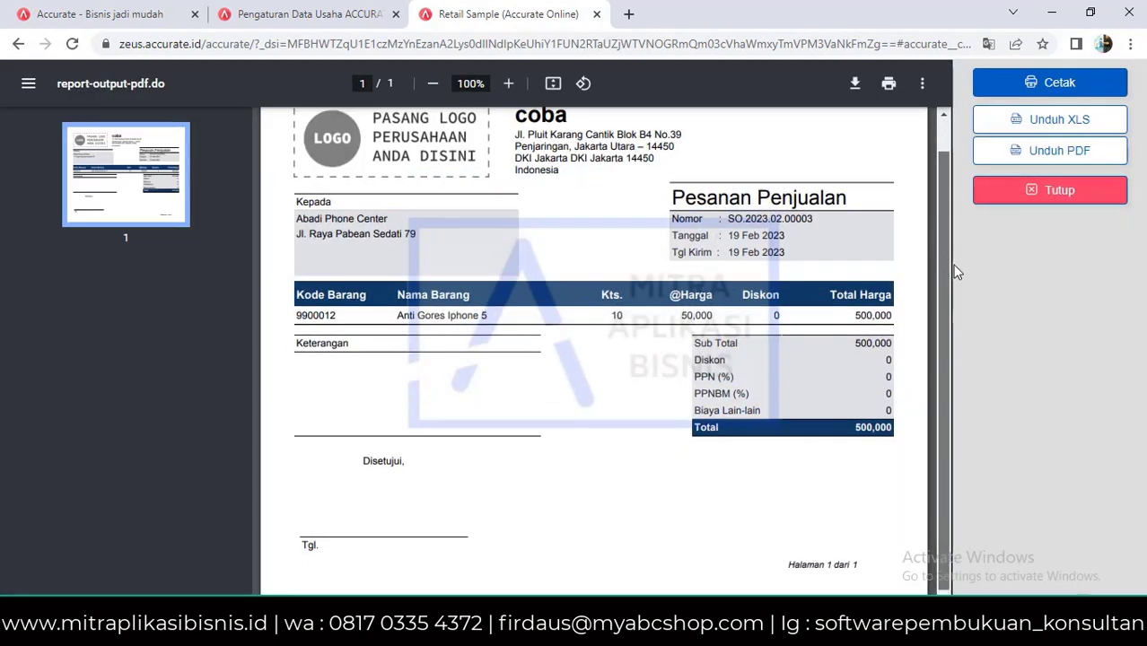
{"action": "scroll", "coordinate": [957, 260], "scroll_direction": "up", "scroll_amount": 2}
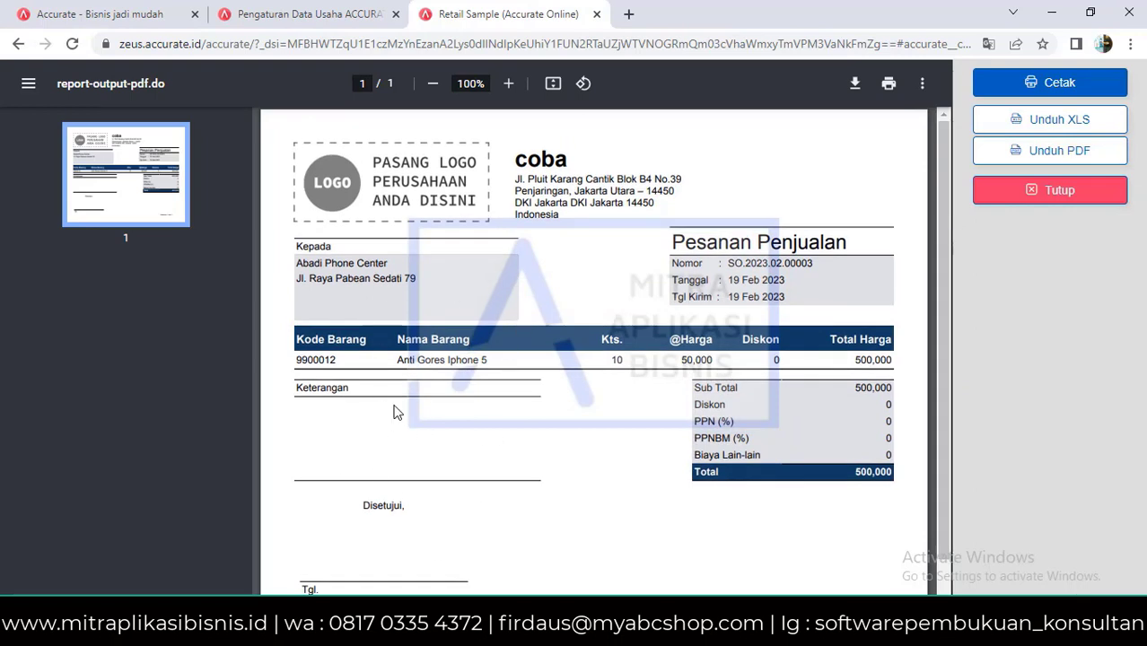
{"action": "left_click", "coordinate": [1038, 194]}
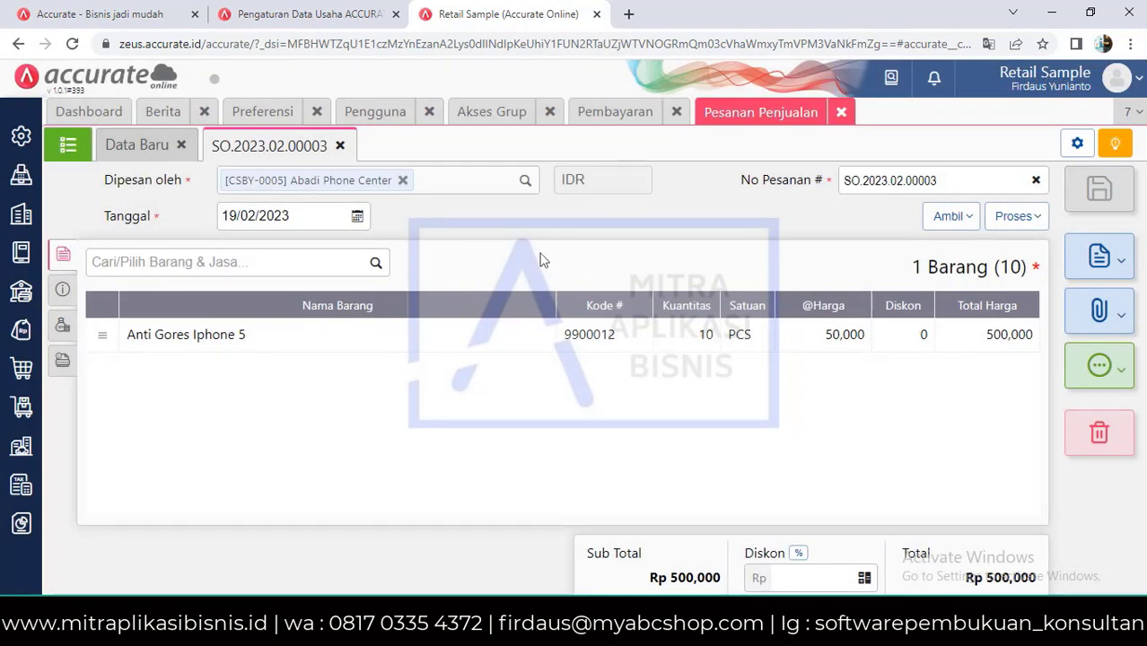
{"action": "left_click", "coordinate": [841, 111]}
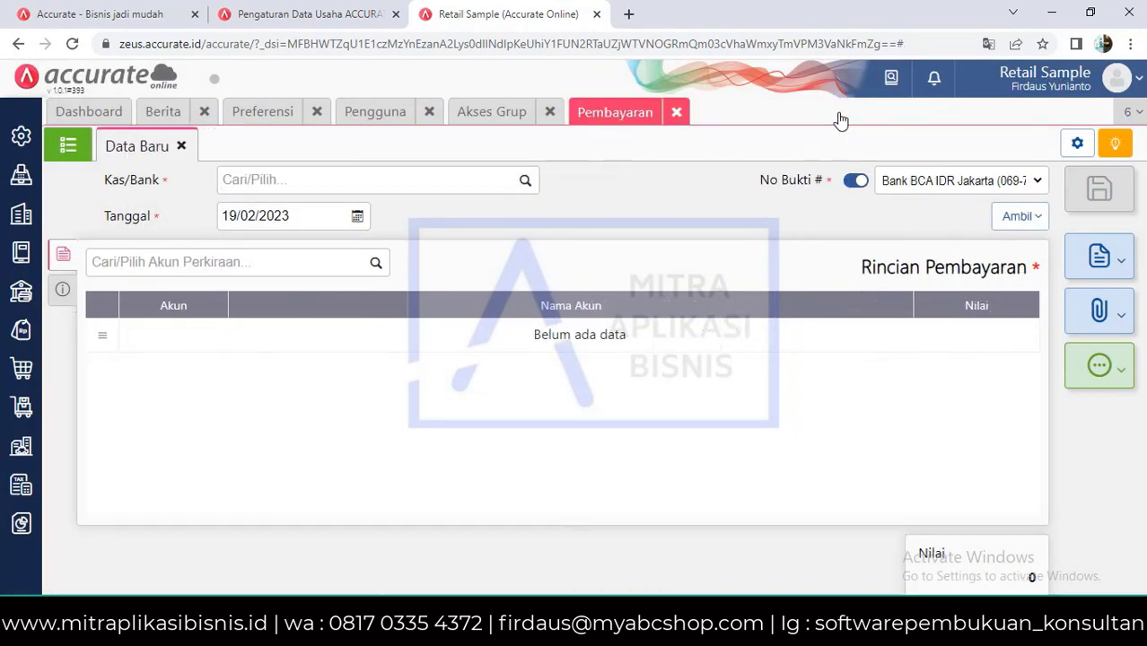
{"action": "left_click", "coordinate": [676, 112]}
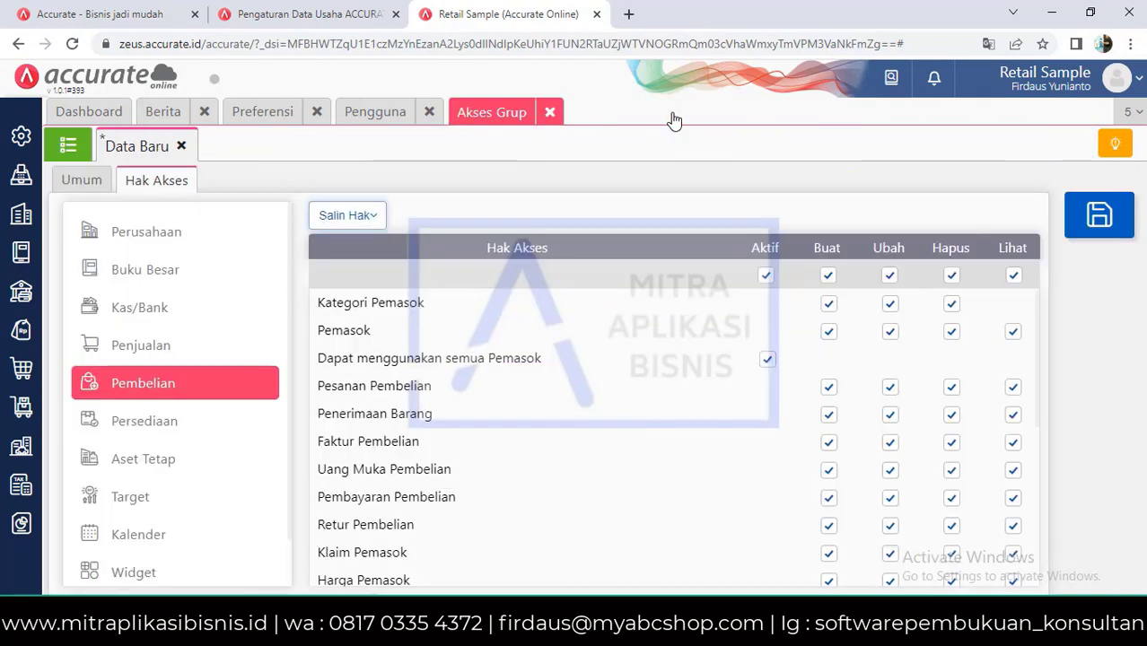
Step: Open a new Pengiriman Pesanan form from the Penjualan functions and choose Abadi Phone Center as the recipient
{"action": "left_click", "coordinate": [16, 337]}
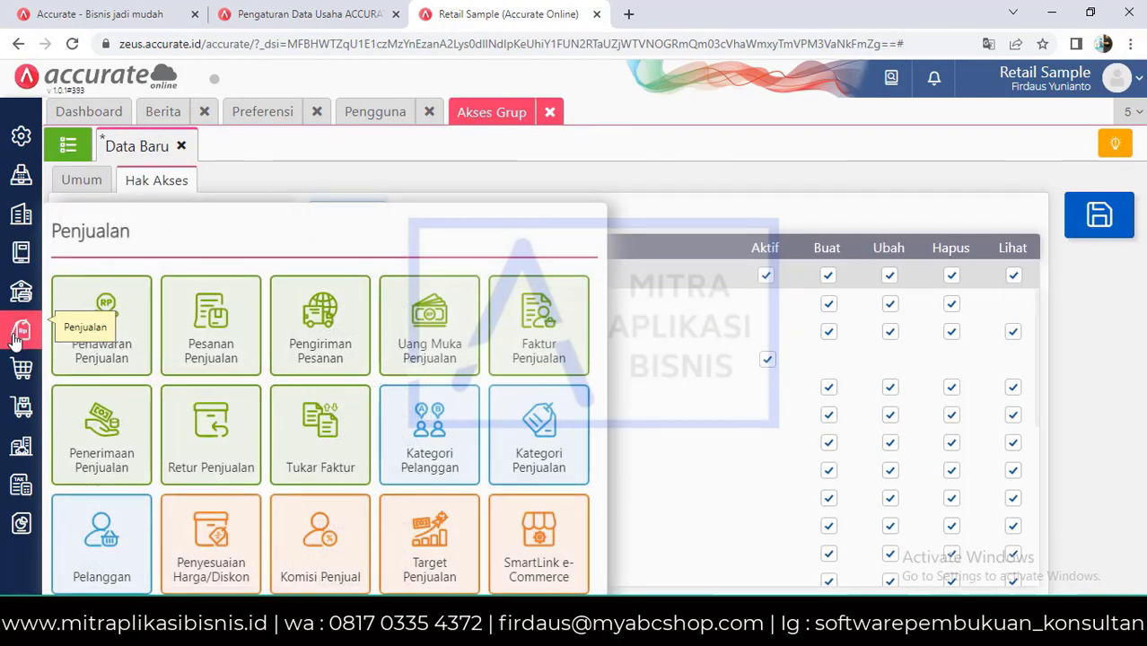
{"action": "left_click", "coordinate": [320, 344]}
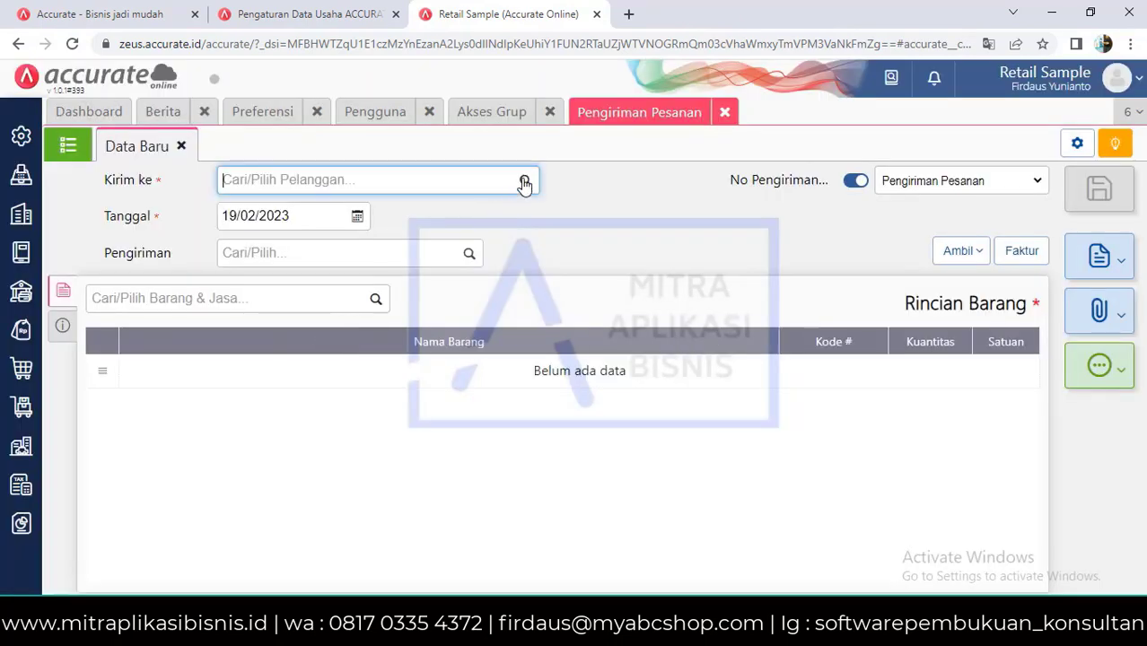
{"action": "left_click", "coordinate": [525, 183]}
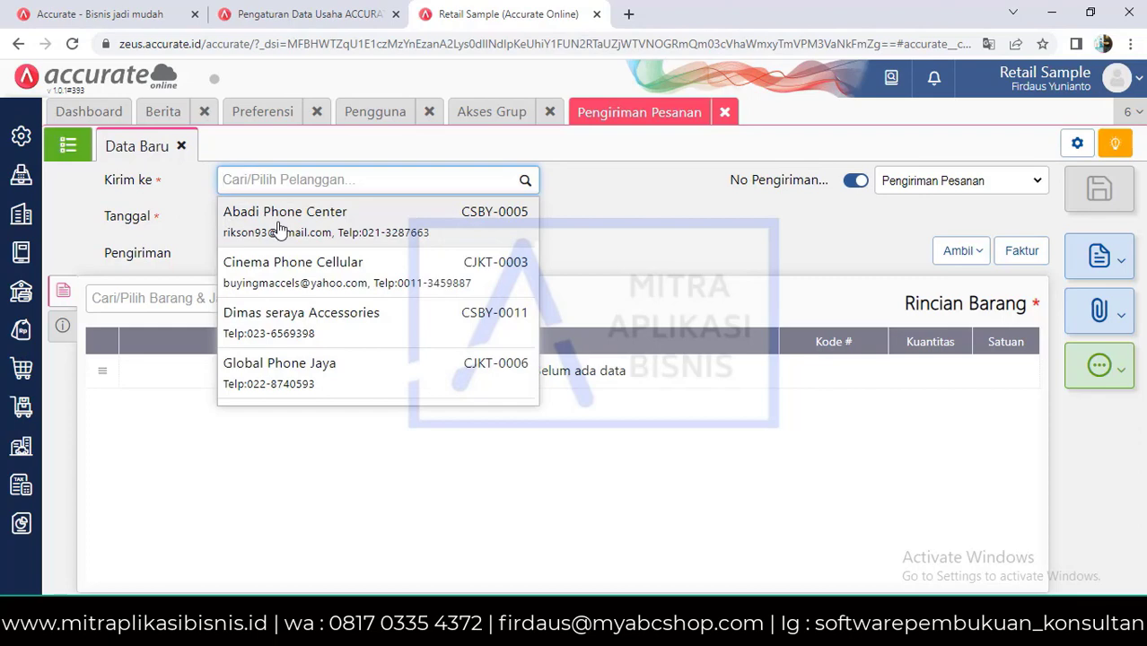
{"action": "left_click", "coordinate": [279, 230]}
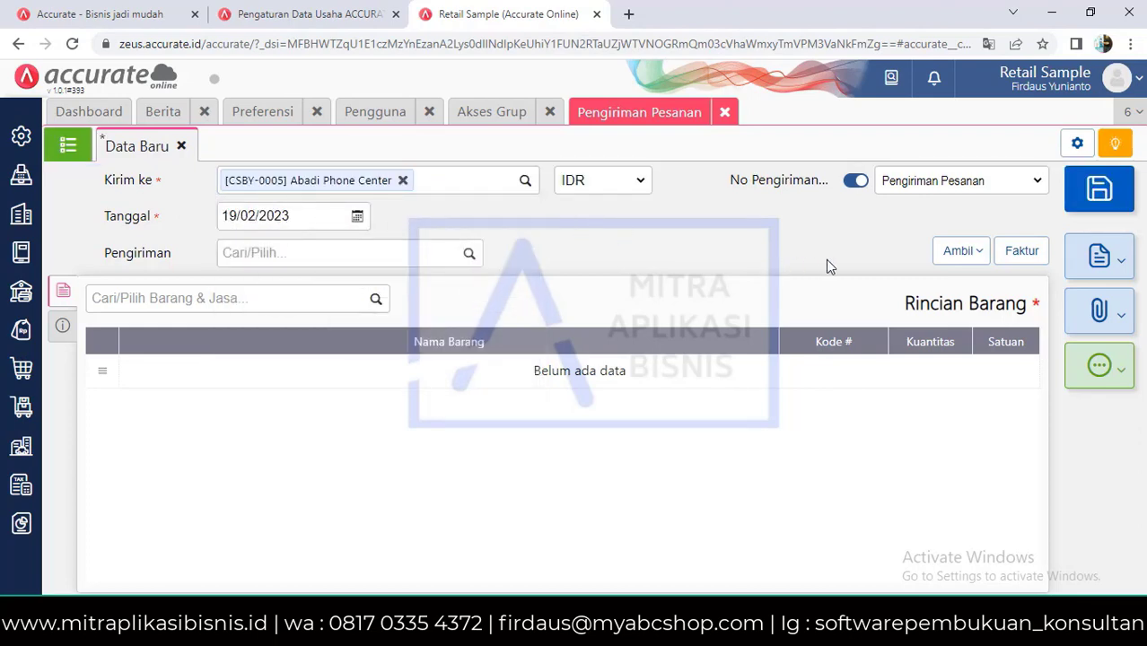
Step: Copy the Anti Gores Iphone 5 line into the delivery from the customer's sales order dated 19/02/2023
{"action": "left_click", "coordinate": [961, 258]}
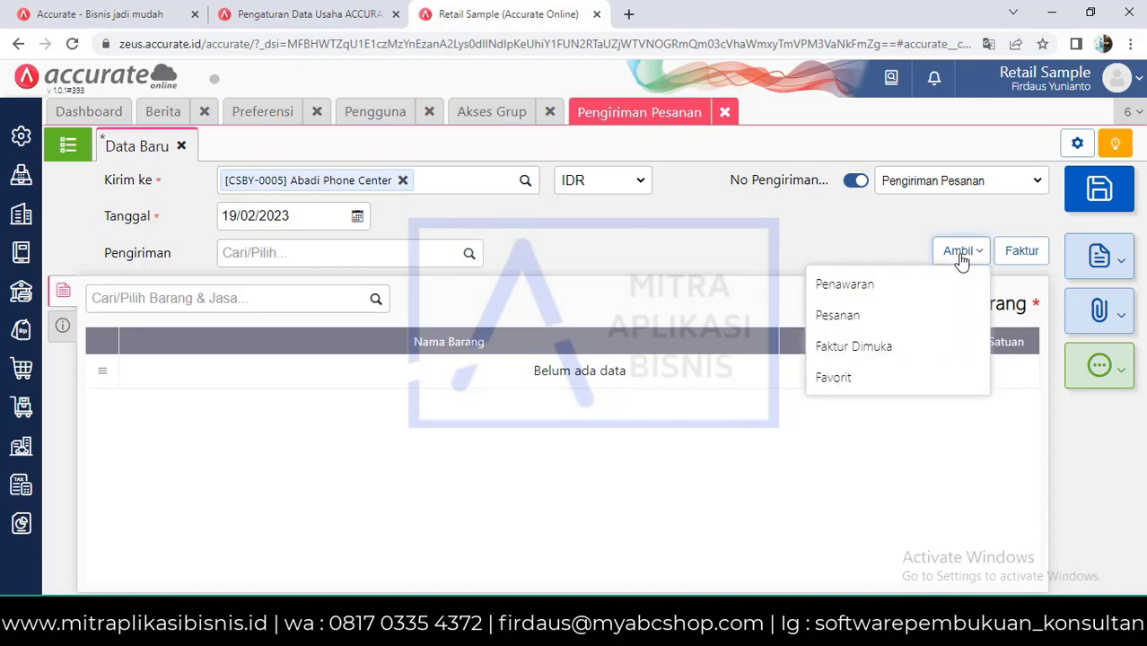
{"action": "left_click", "coordinate": [840, 317]}
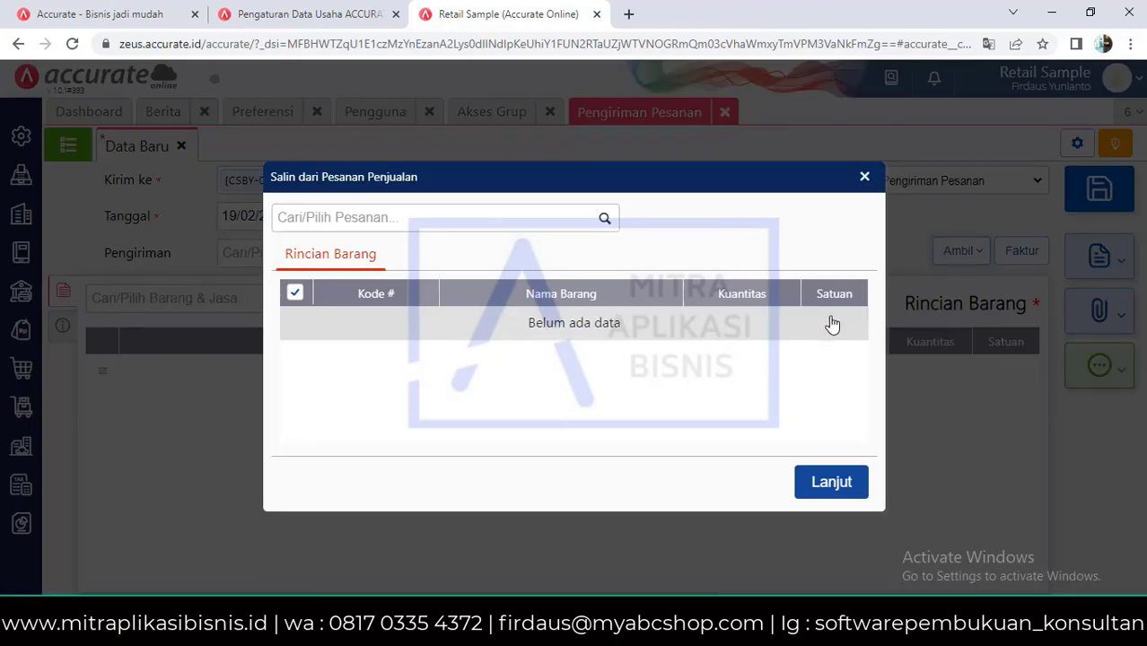
{"action": "left_click", "coordinate": [605, 220]}
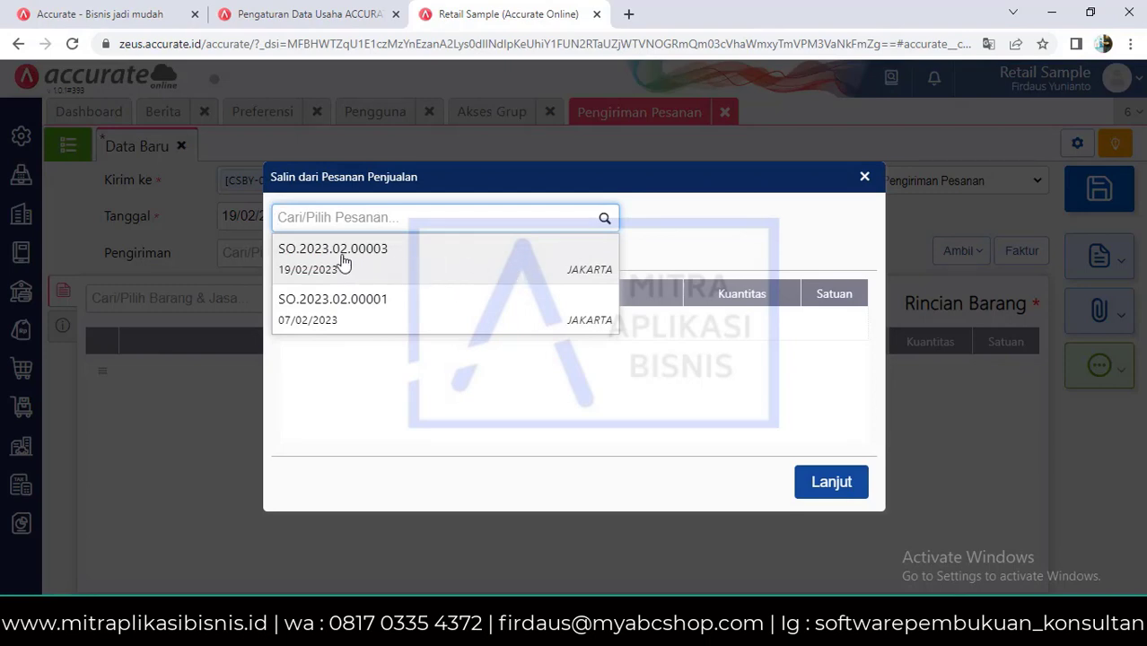
{"action": "left_click", "coordinate": [428, 272]}
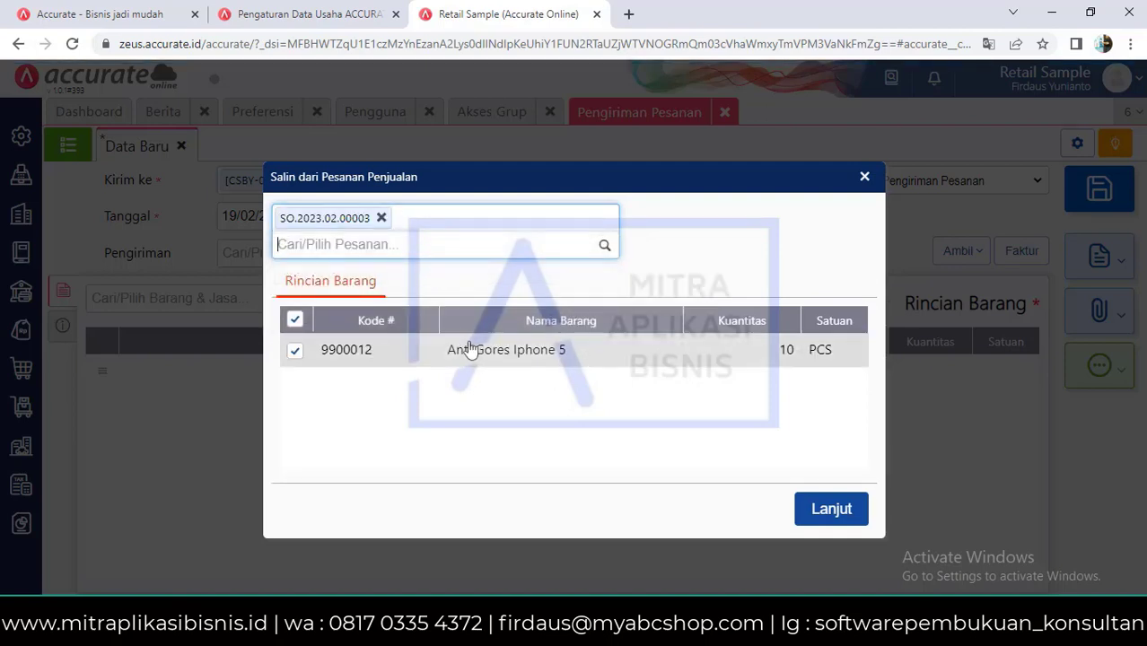
{"action": "left_click", "coordinate": [829, 511]}
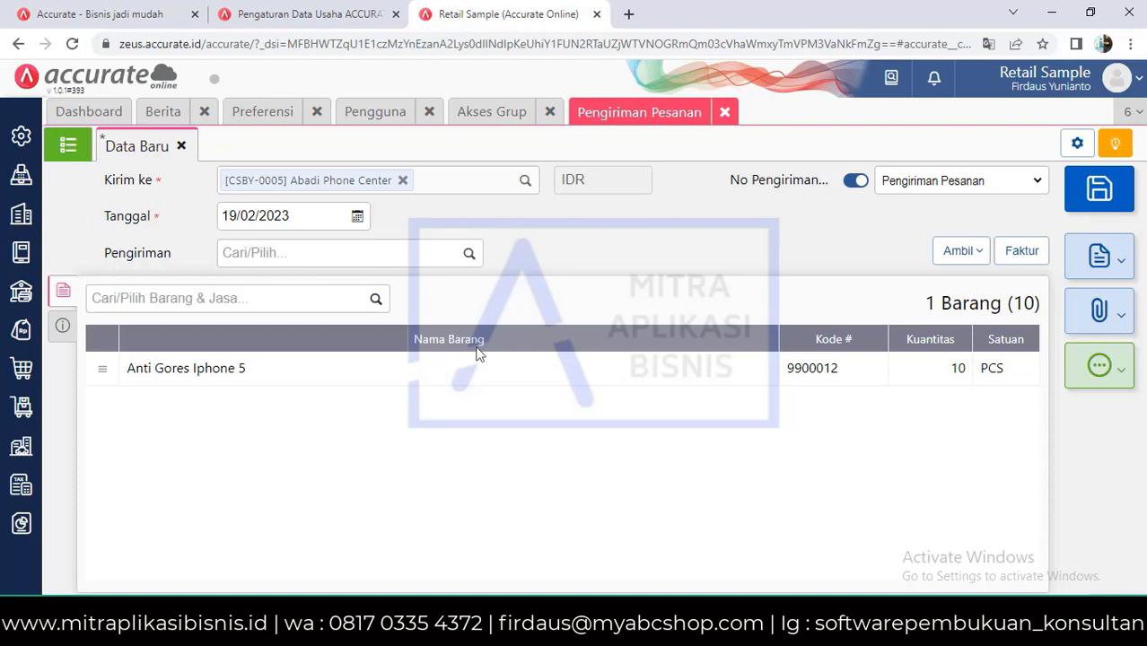
Step: Save the delivery by processing it into a Faktur Penjualan, and close both the unsaved invoice, discarding its changes, and Pengiriman Pesanan
{"action": "left_click", "coordinate": [1019, 252]}
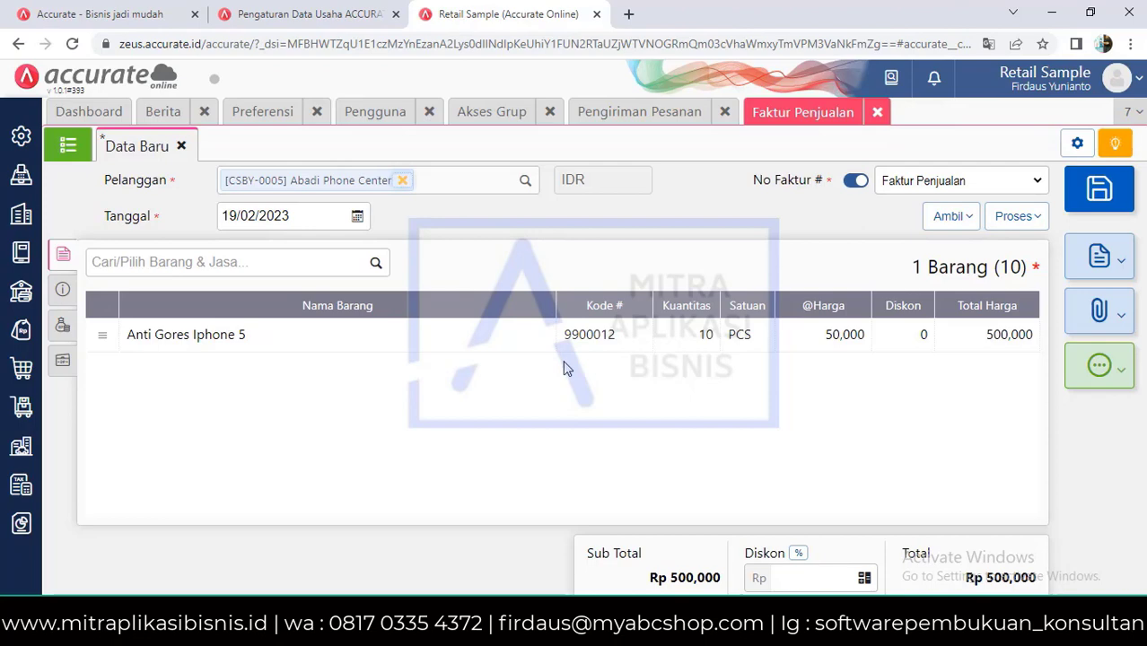
{"action": "left_click", "coordinate": [878, 113]}
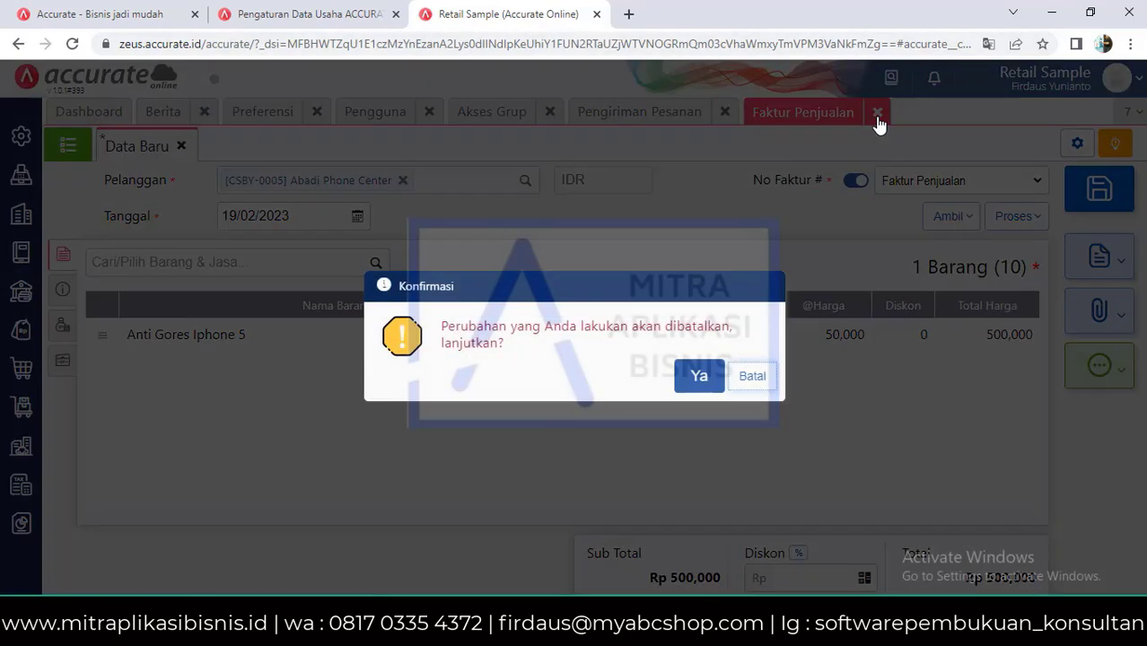
{"action": "left_click", "coordinate": [699, 376]}
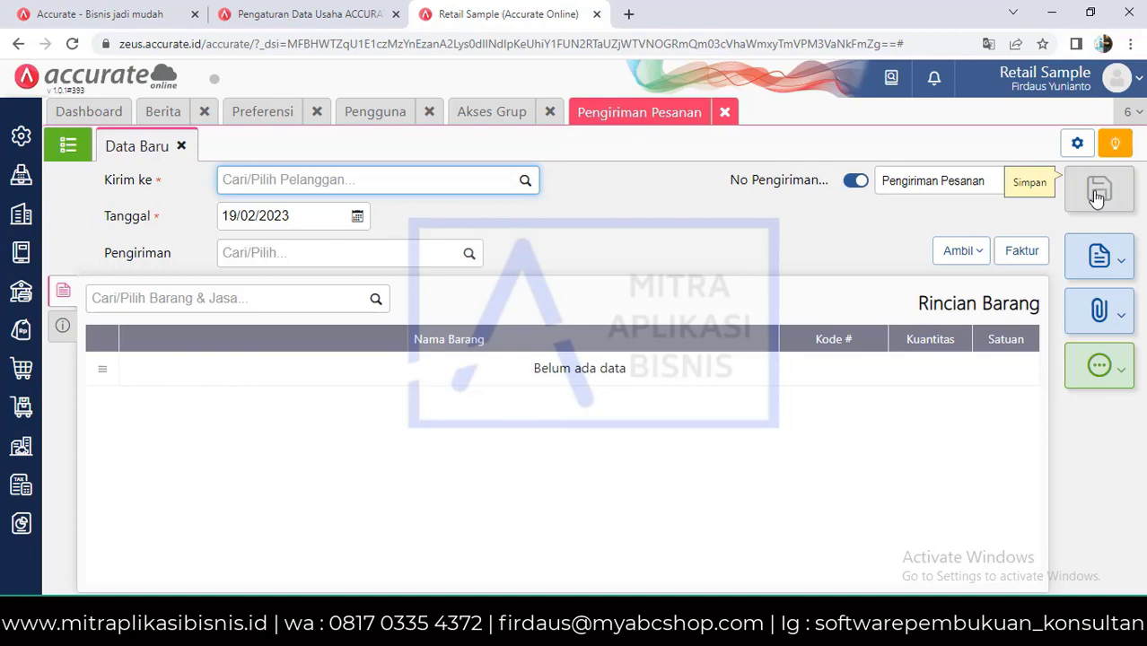
{"action": "left_click", "coordinate": [727, 112]}
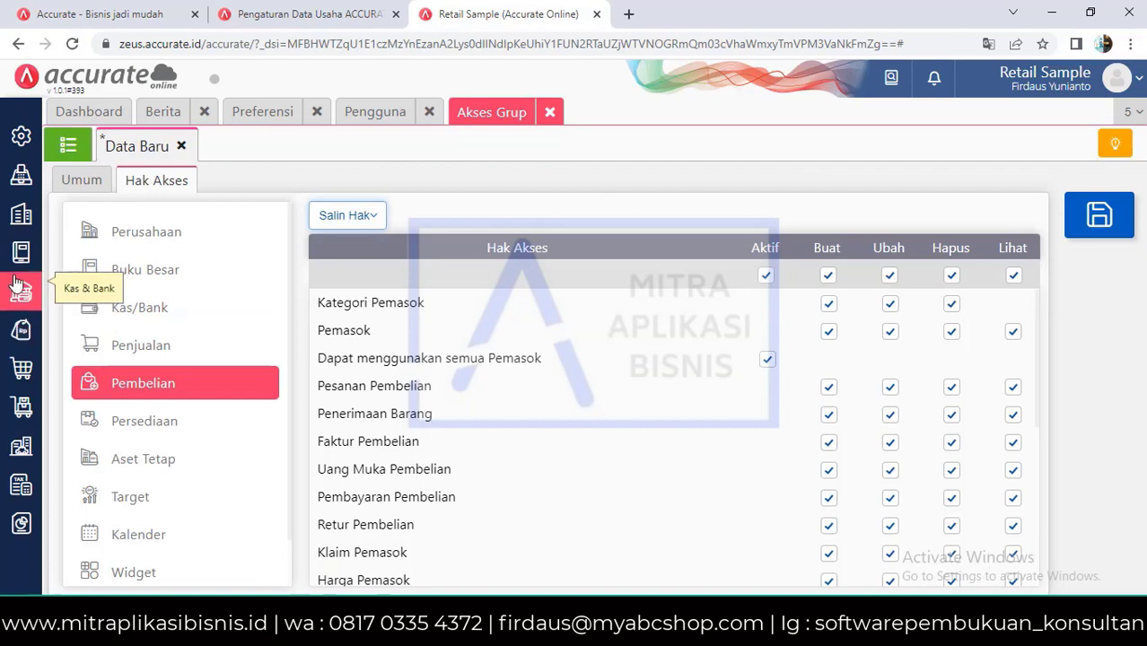
Step: Open a new Faktur Penjualan form from the Penjualan functions and choose Abadi Phone Center as the customer
{"action": "left_click", "coordinate": [17, 334]}
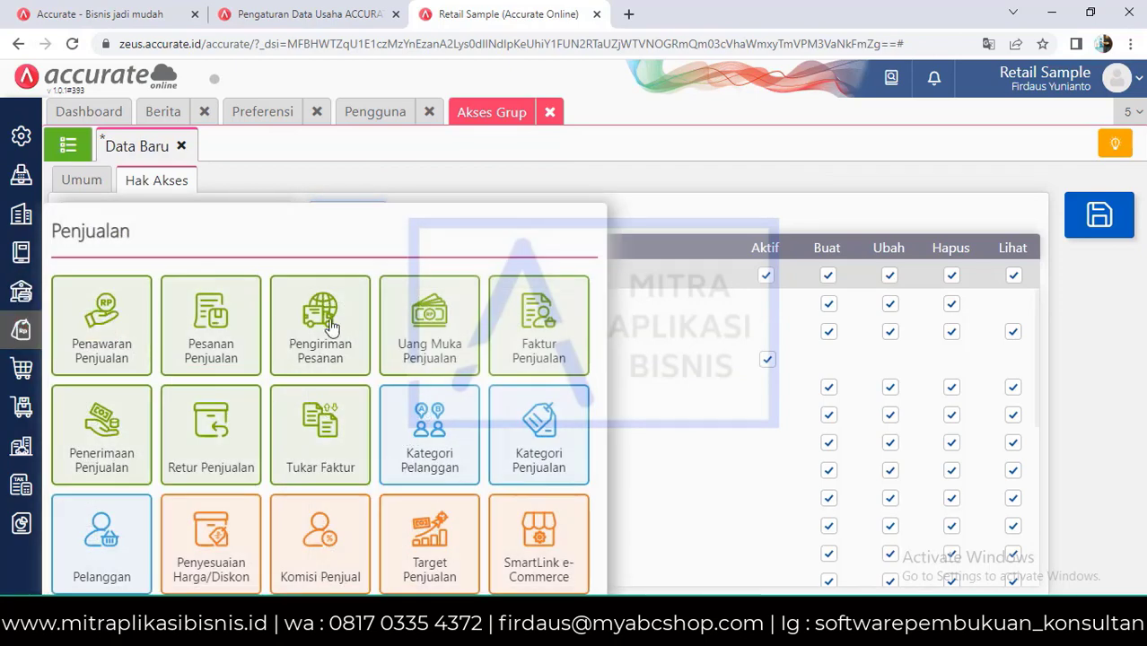
{"action": "left_click", "coordinate": [539, 329]}
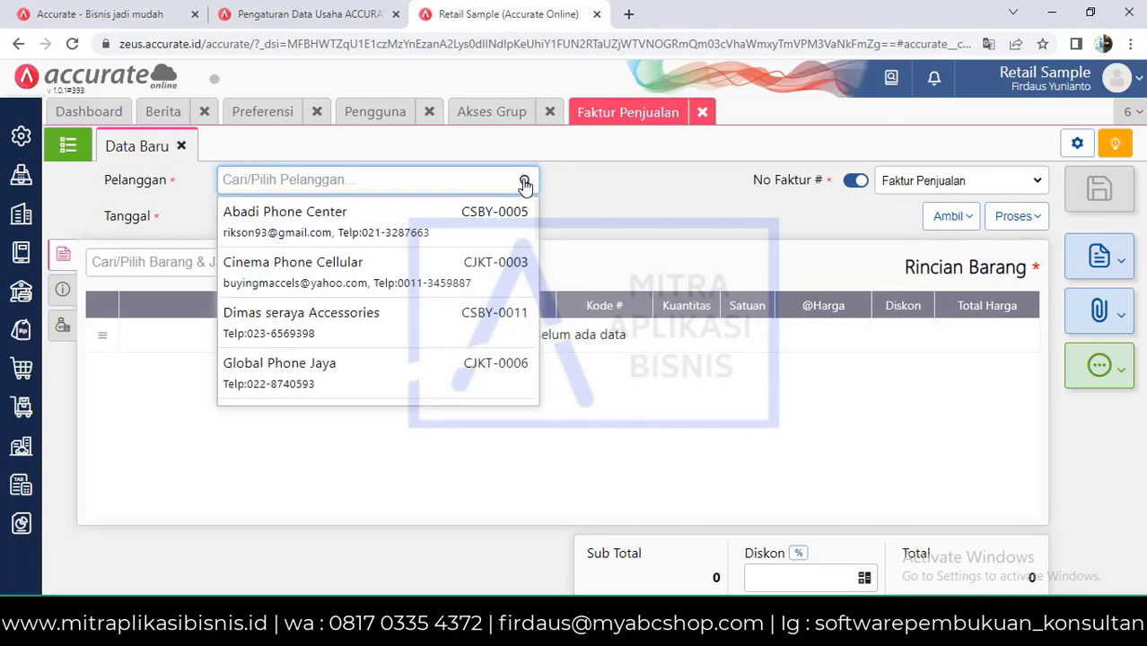
{"action": "left_click", "coordinate": [389, 241]}
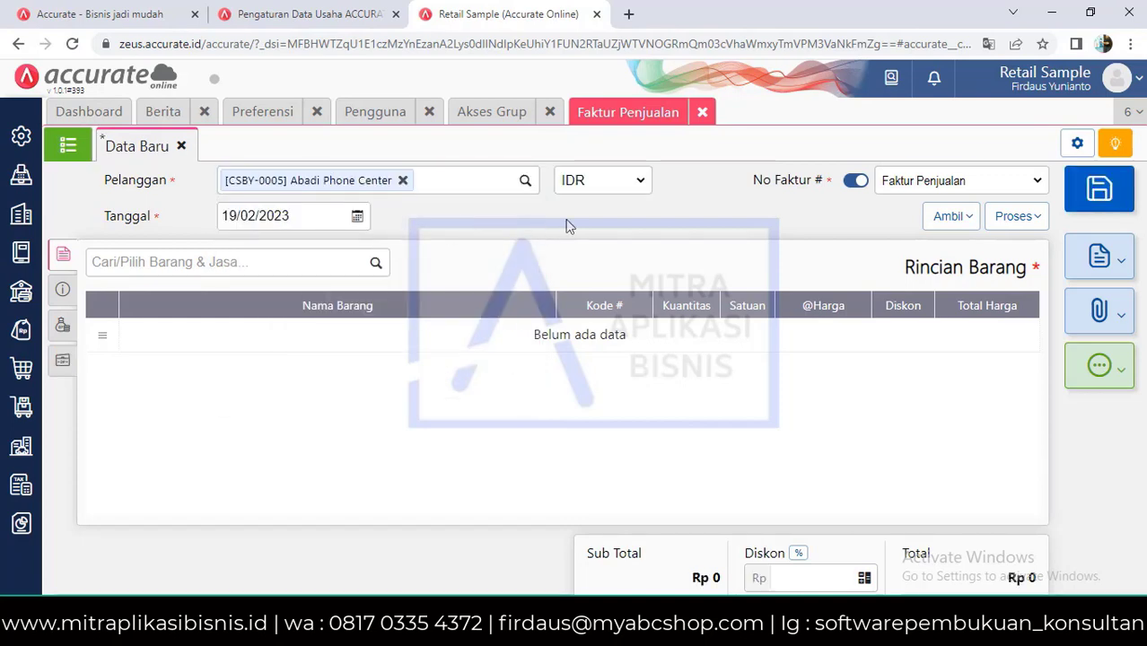
Step: Copy the Anti Gores Iphone 5 line into the invoice from the customer's delivery dated 19/02/2023
{"action": "left_click", "coordinate": [949, 221]}
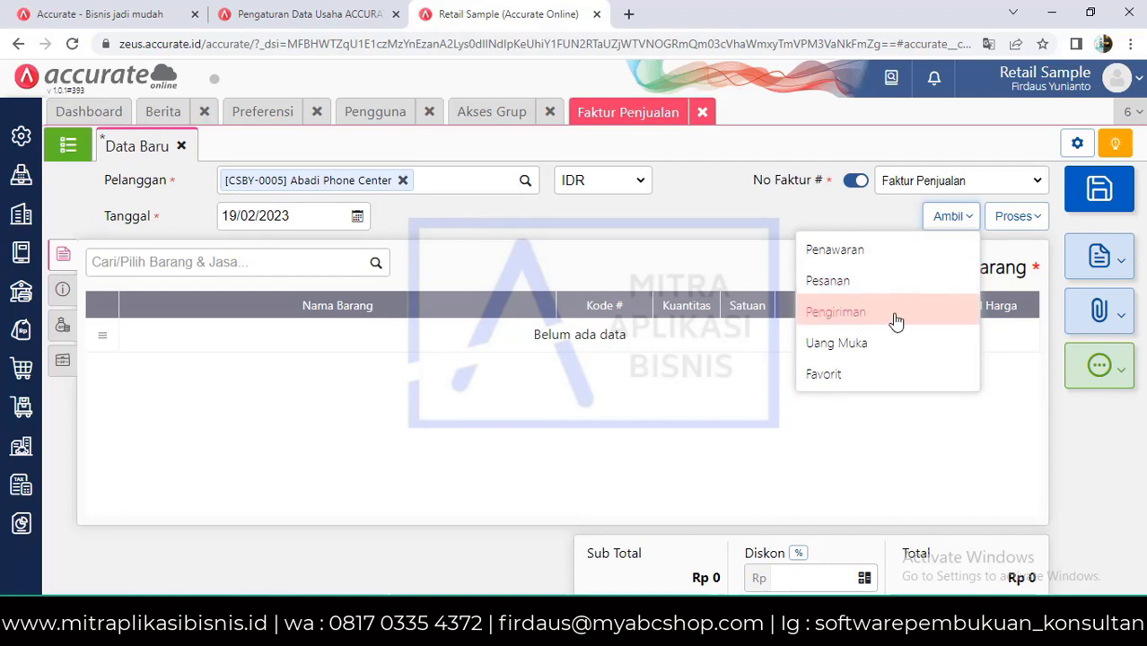
{"action": "left_click", "coordinate": [899, 316]}
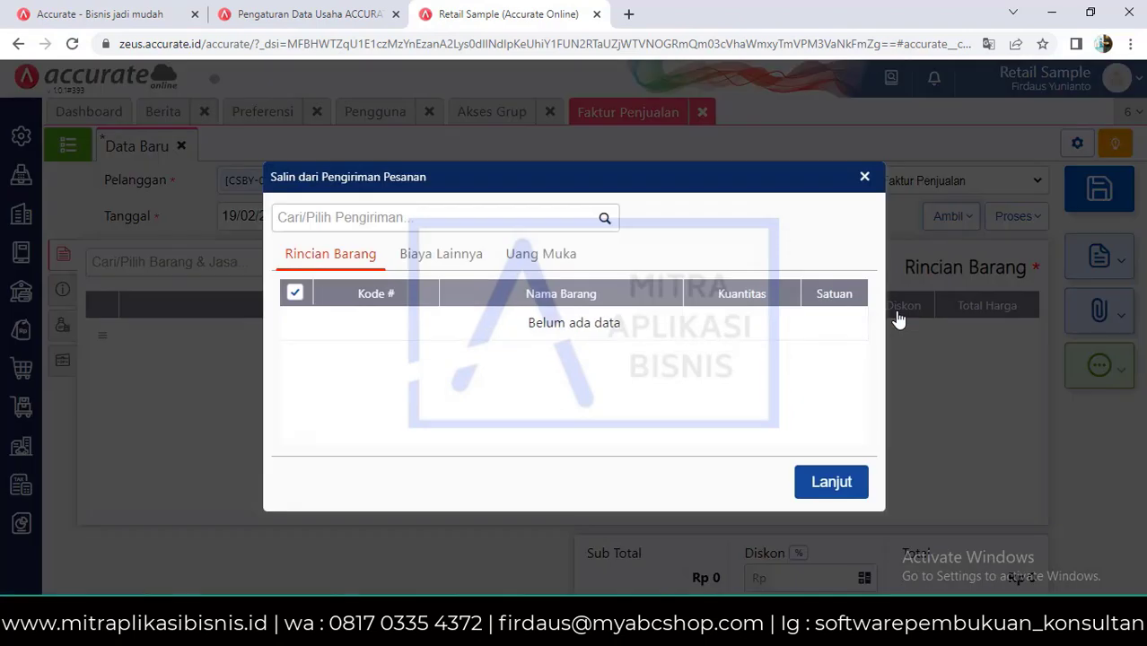
{"action": "left_click", "coordinate": [606, 223]}
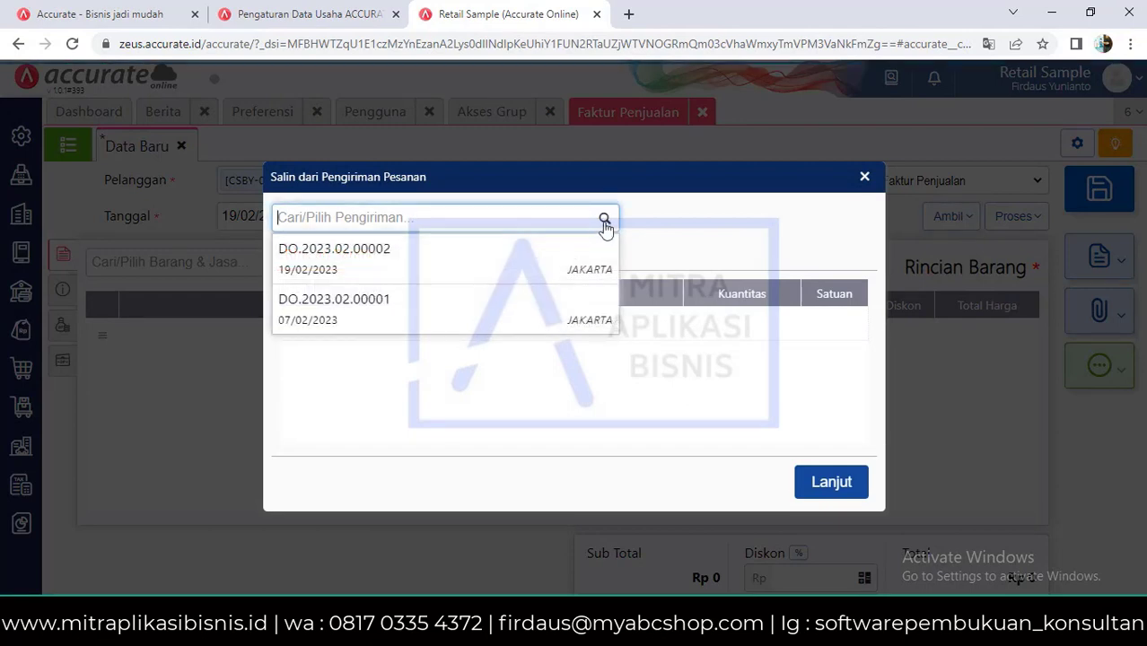
{"action": "left_click", "coordinate": [504, 267]}
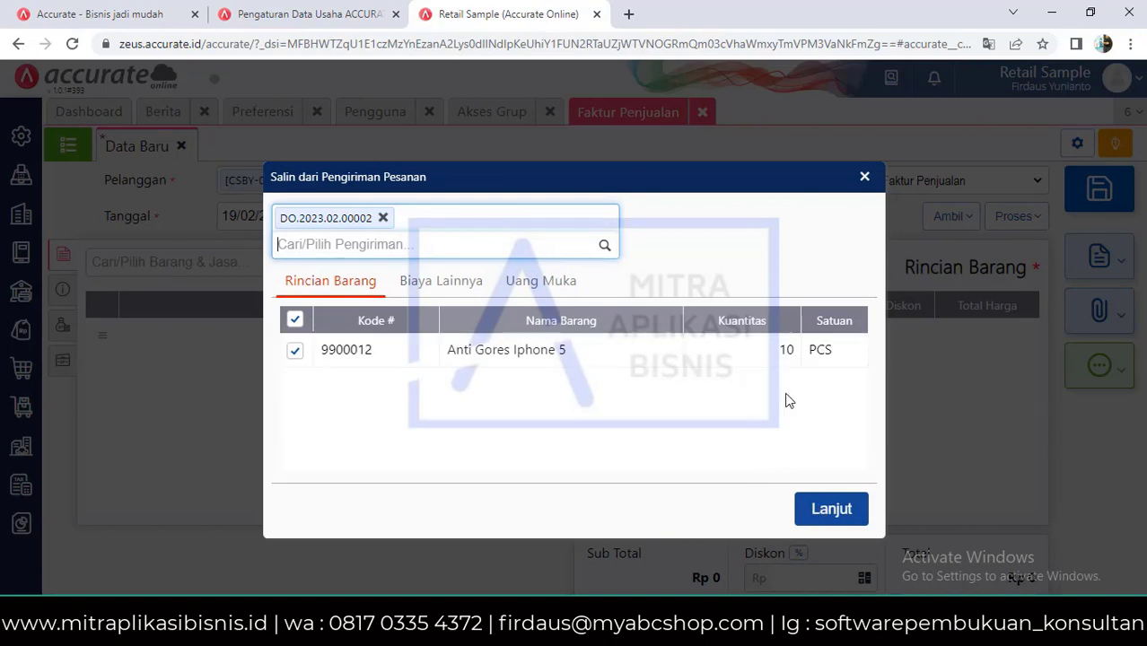
{"action": "left_click", "coordinate": [833, 510]}
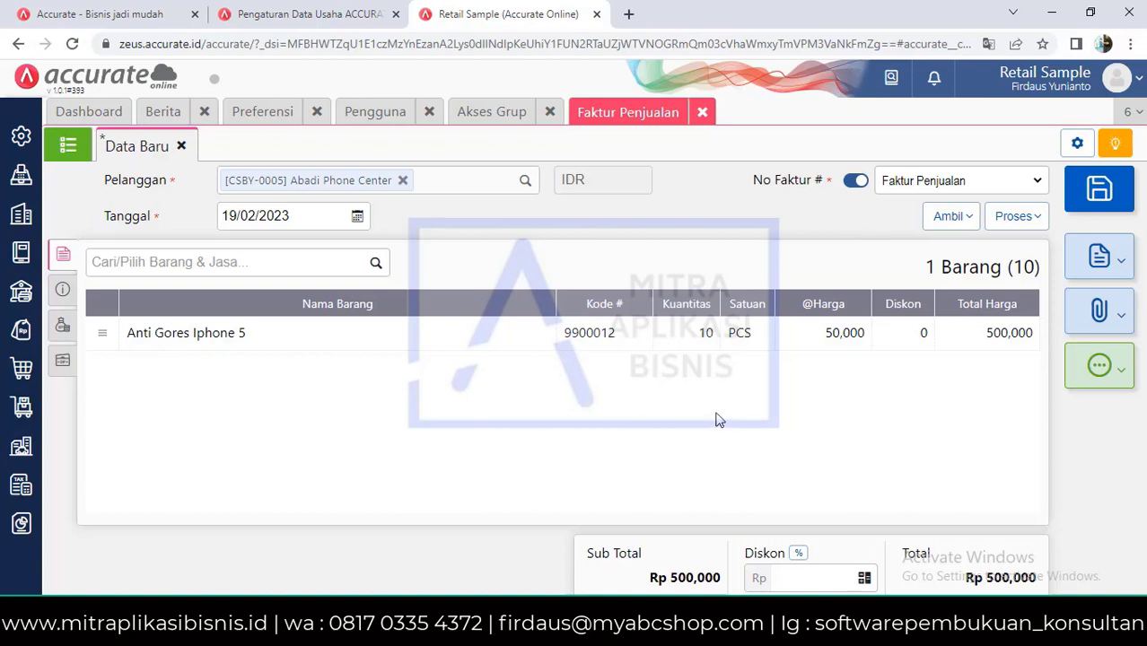
Step: Process the invoice to Pembayaran, fill in the payment value as Rp 500,000, and save the Penerimaan Penjualan
{"action": "left_click", "coordinate": [1023, 218]}
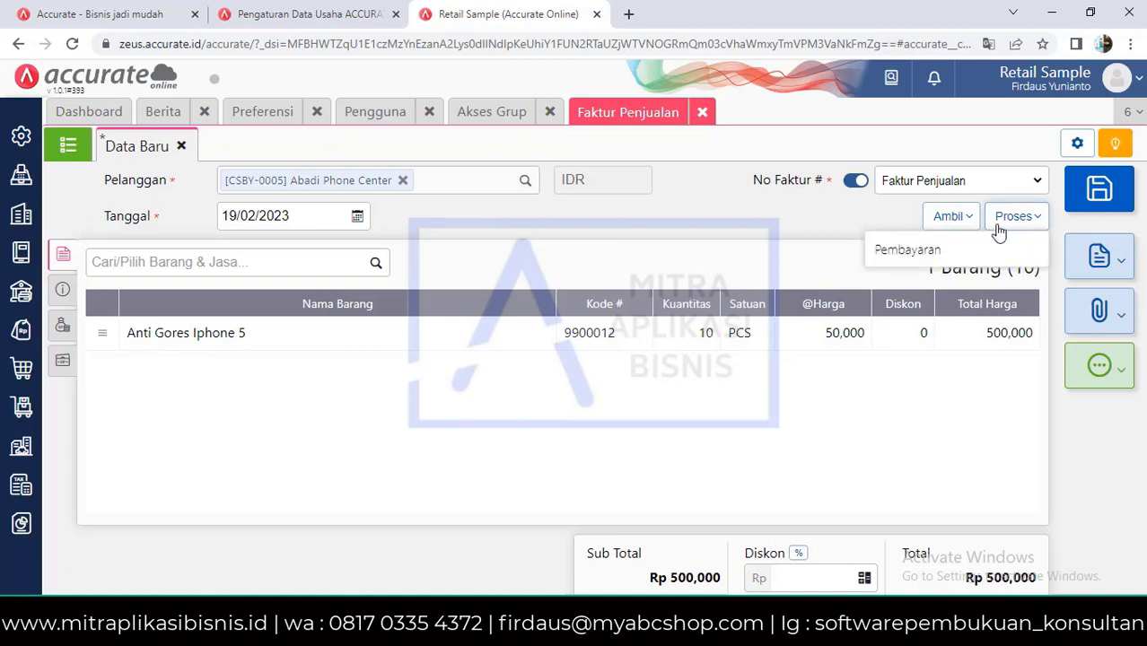
{"action": "left_click", "coordinate": [941, 251]}
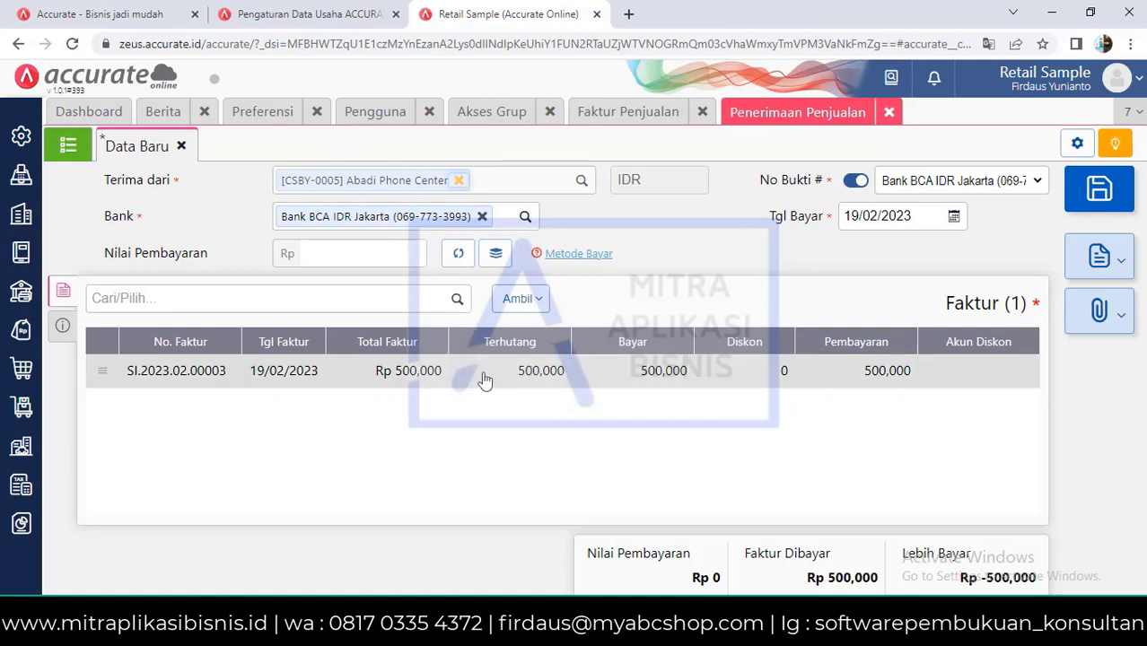
{"action": "left_click", "coordinate": [460, 258]}
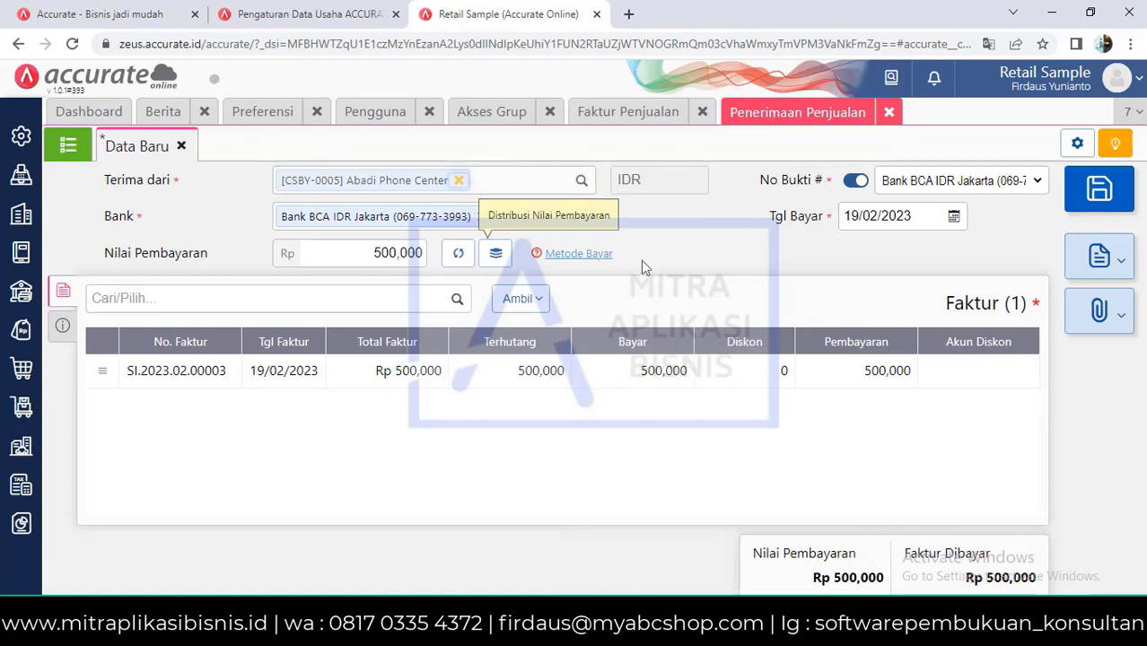
{"action": "left_click", "coordinate": [1093, 212]}
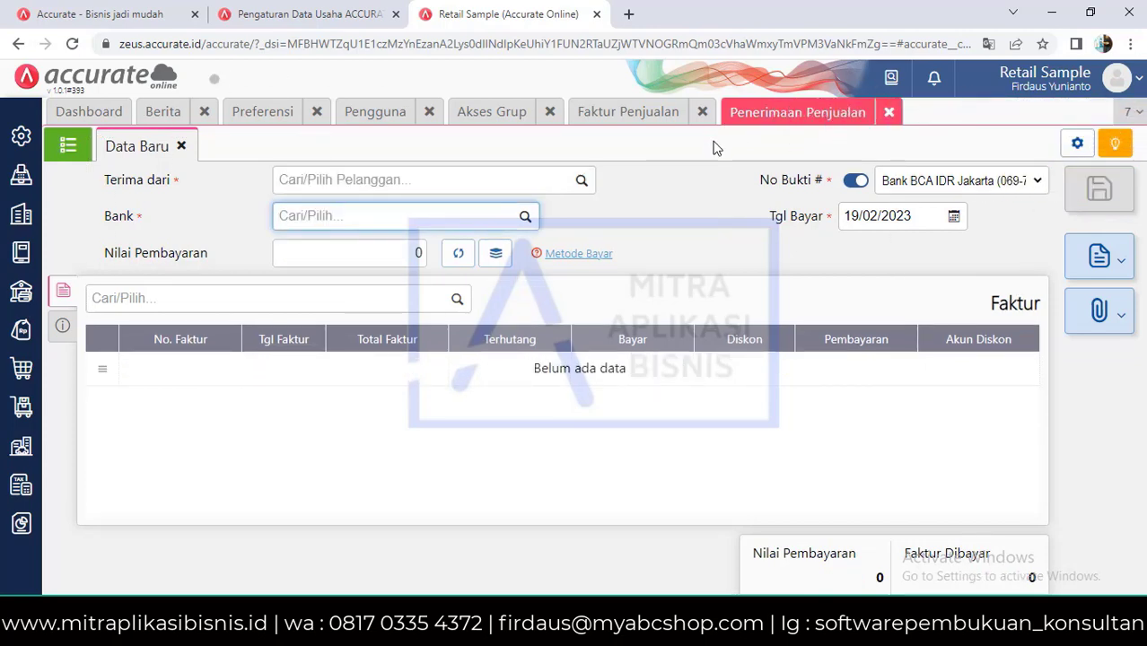
Step: Close Penerimaan Penjualan, Faktur Penjualan and Akses Grup, discarding the unsaved access group changes
{"action": "left_click", "coordinate": [890, 120]}
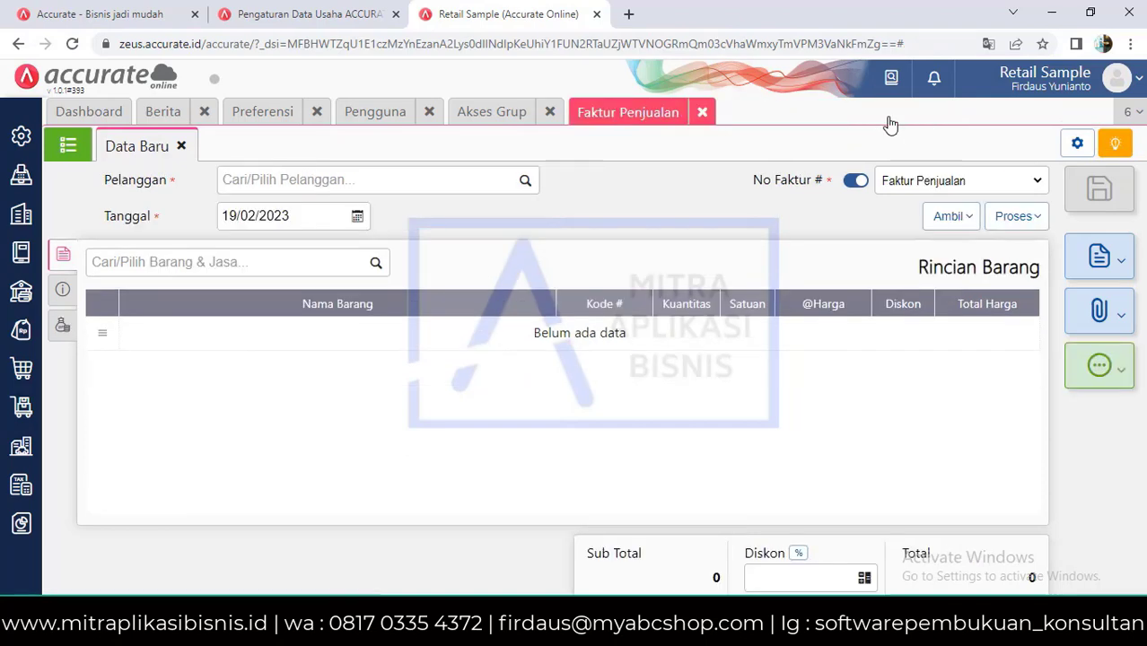
{"action": "left_click", "coordinate": [703, 113]}
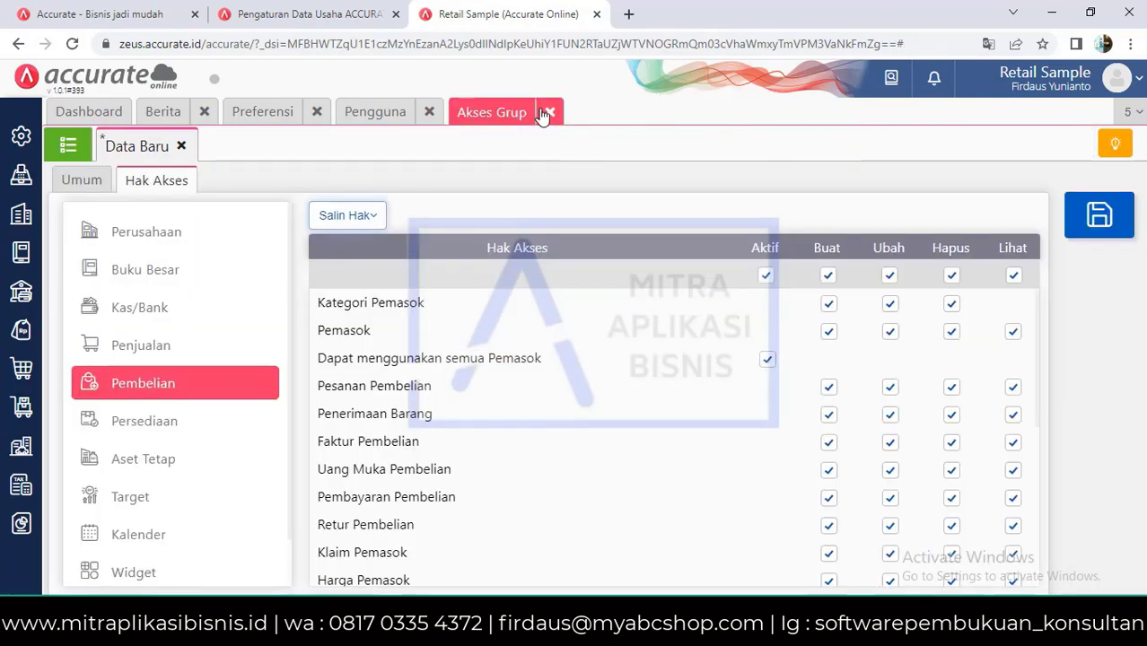
{"action": "left_click", "coordinate": [551, 113]}
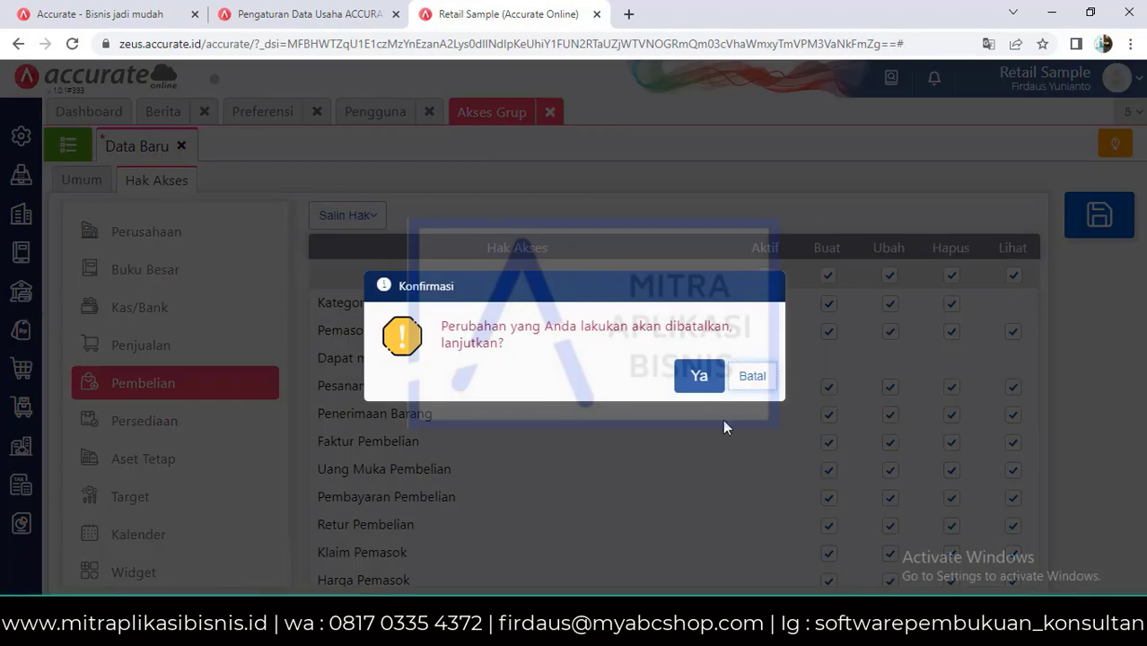
{"action": "left_click", "coordinate": [705, 381]}
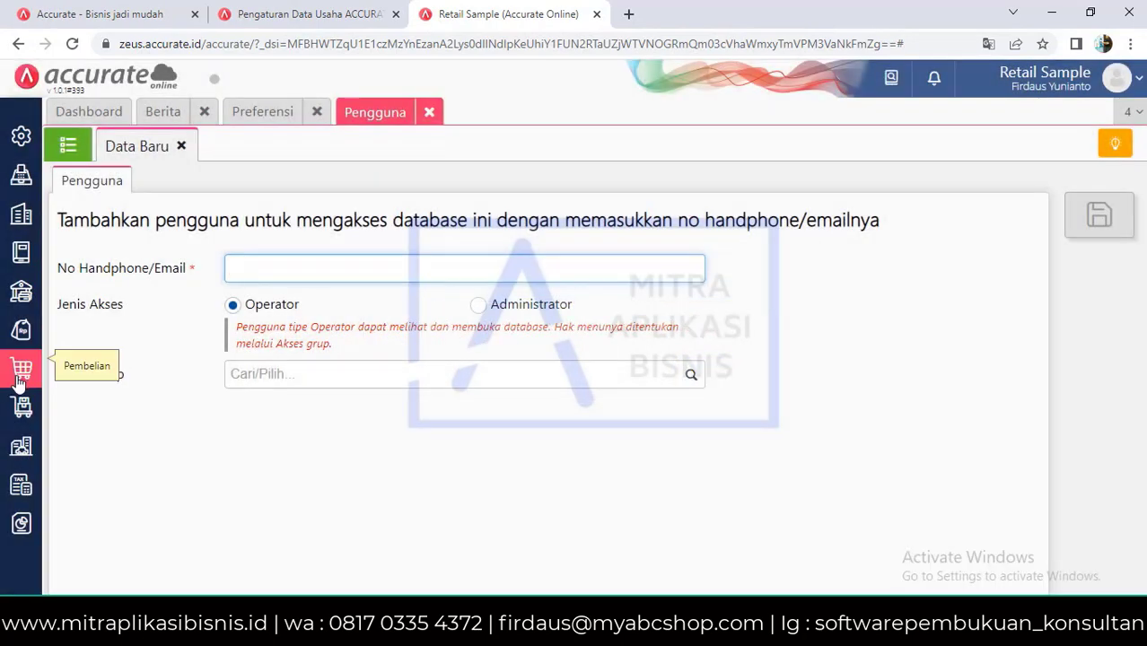
Step: Review the Pembelian and Persediaan functions, and open Barang & Jasa to view its item list without the new item form
{"action": "left_click", "coordinate": [18, 381]}
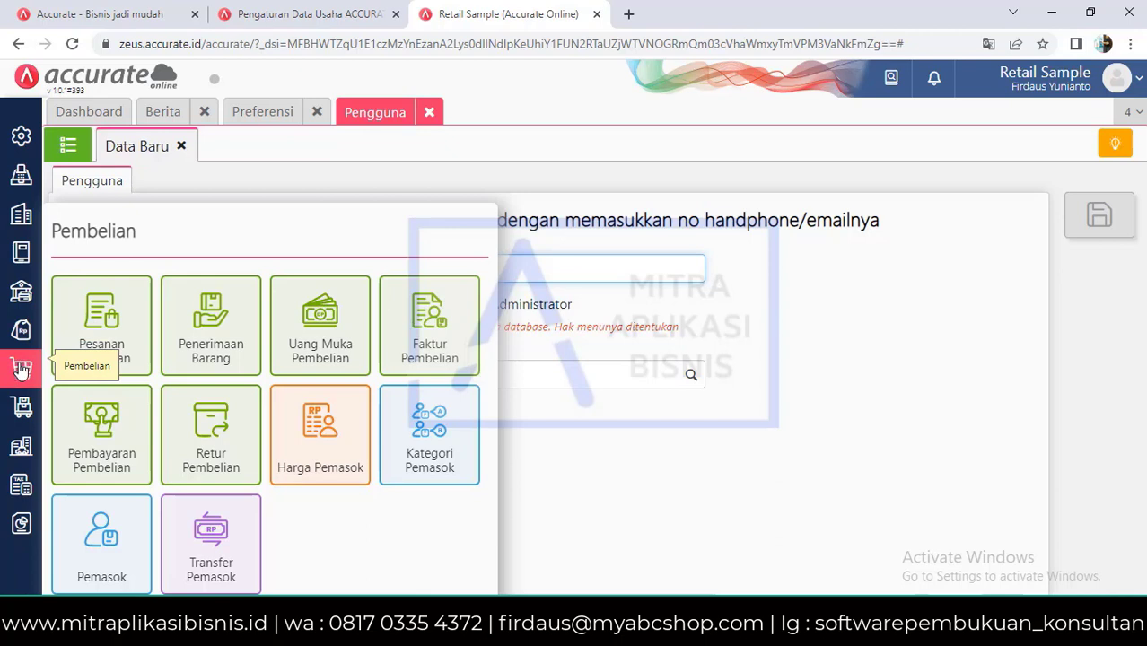
{"action": "left_click", "coordinate": [21, 408]}
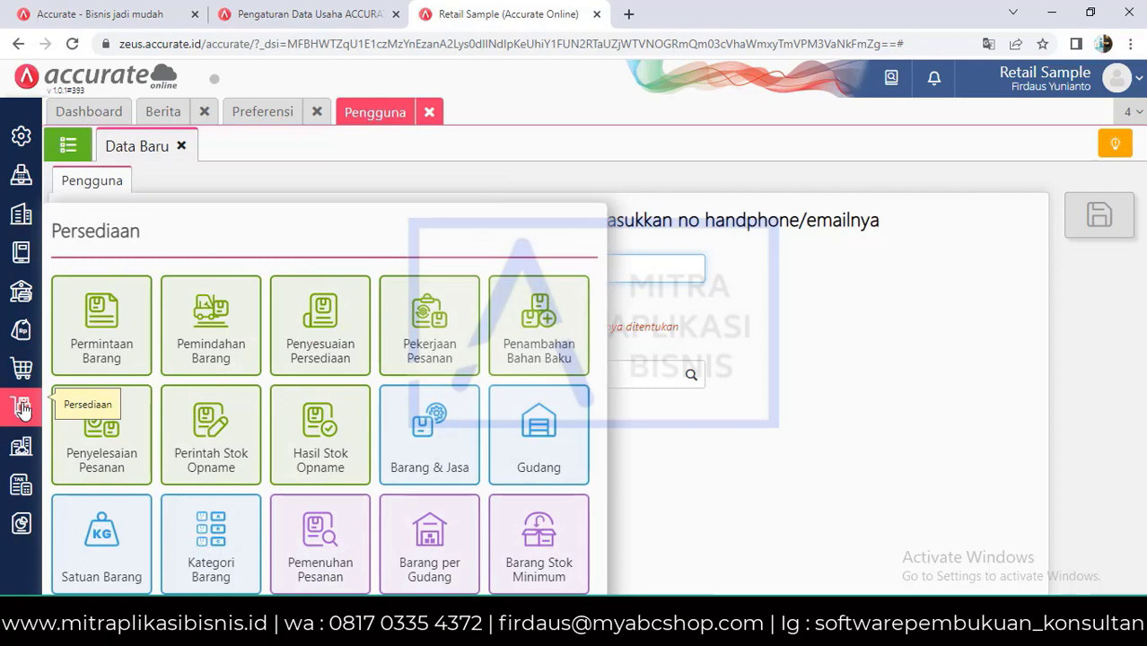
{"action": "left_click", "coordinate": [442, 450]}
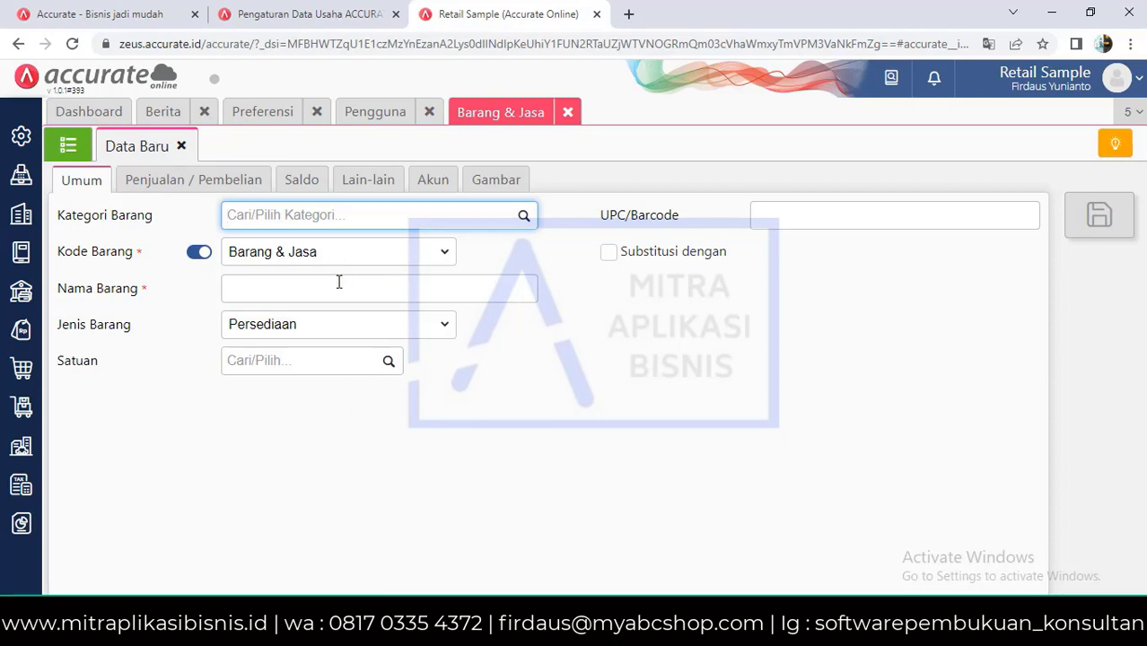
{"action": "left_click", "coordinate": [182, 148]}
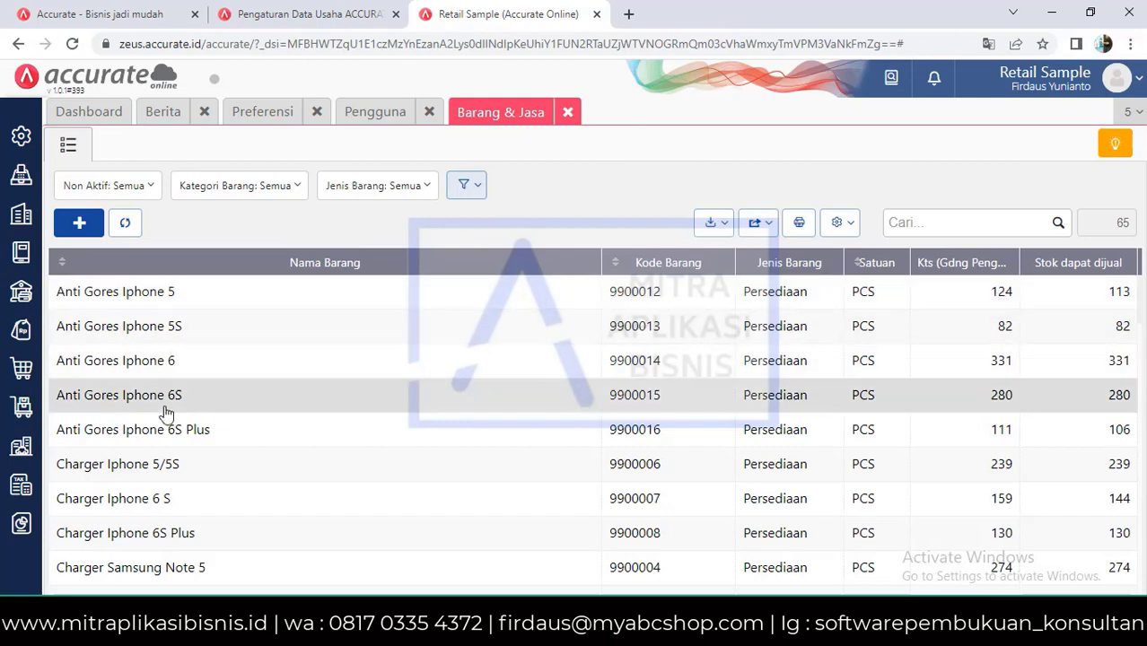
Step: Open a new Pekerjaan Pesanan form from the Persediaan functions
{"action": "left_click", "coordinate": [24, 406]}
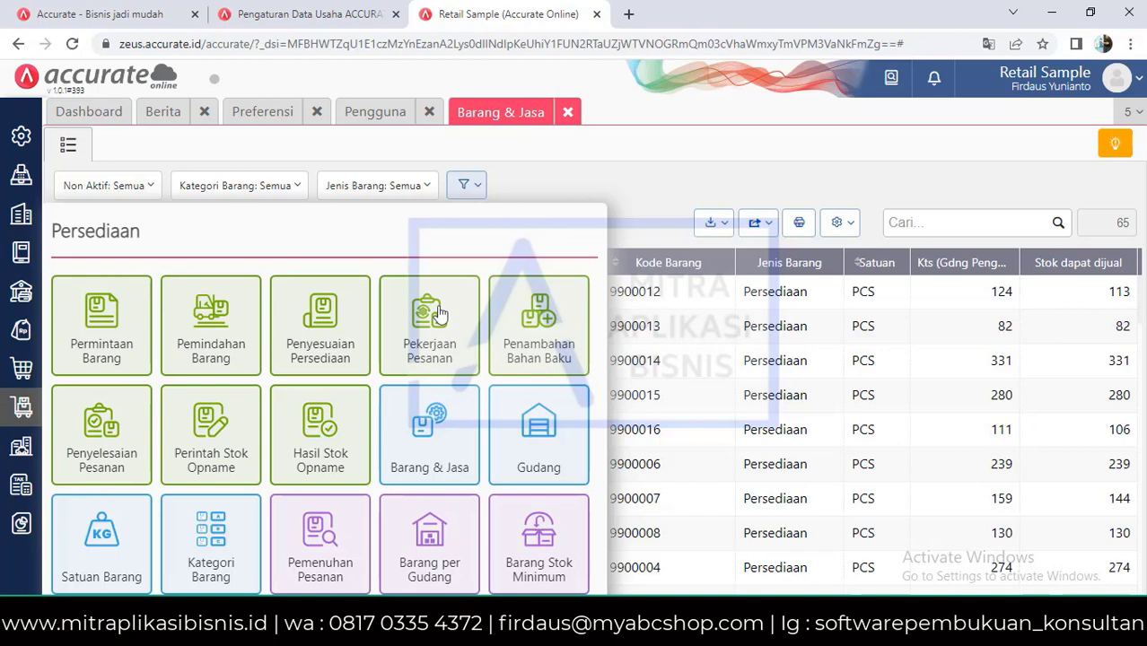
{"action": "left_click", "coordinate": [438, 313]}
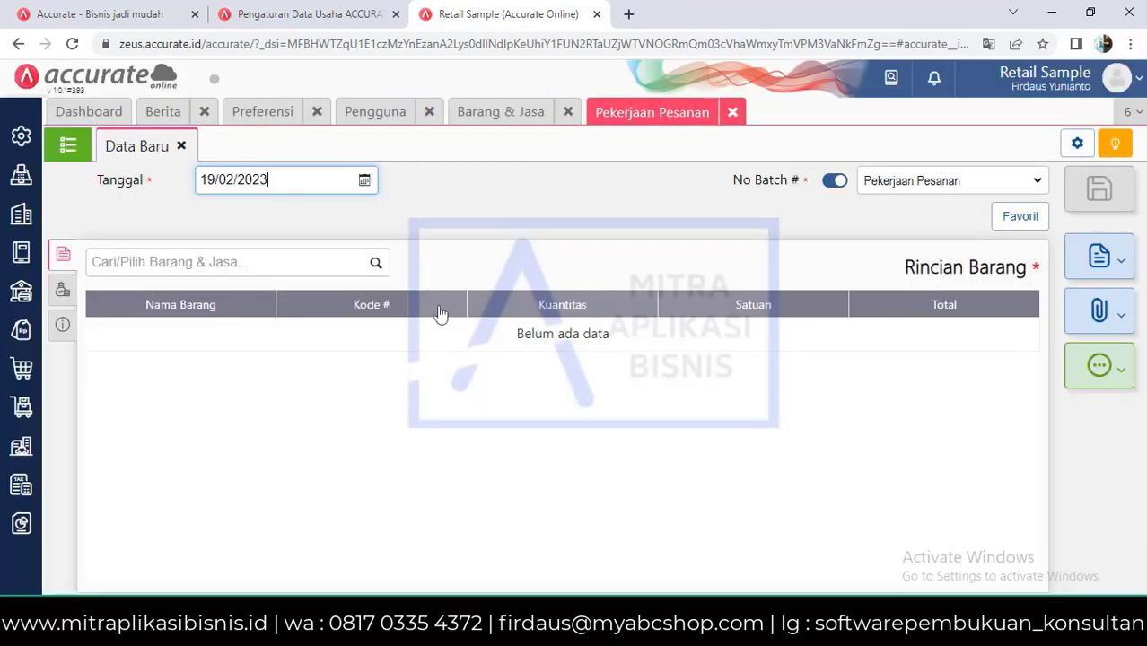
Step: Check the selectable items in the Pekerjaan Pesanan form, close it without saving, and return to the Persediaan functions
{"action": "left_click", "coordinate": [376, 269]}
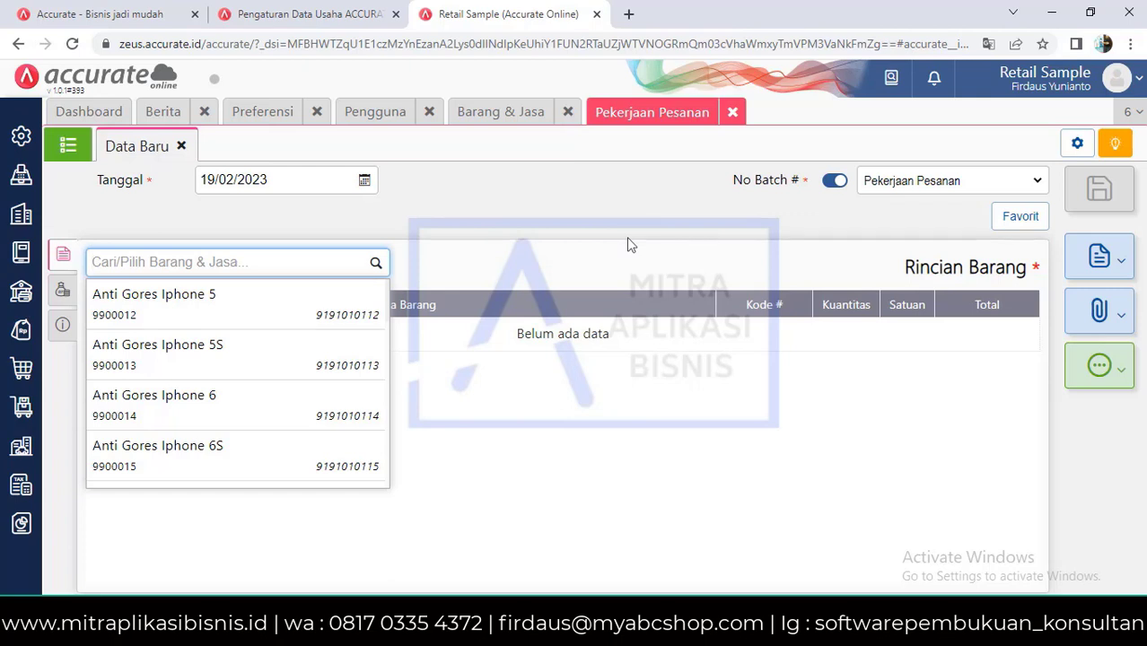
{"action": "left_click", "coordinate": [733, 113]}
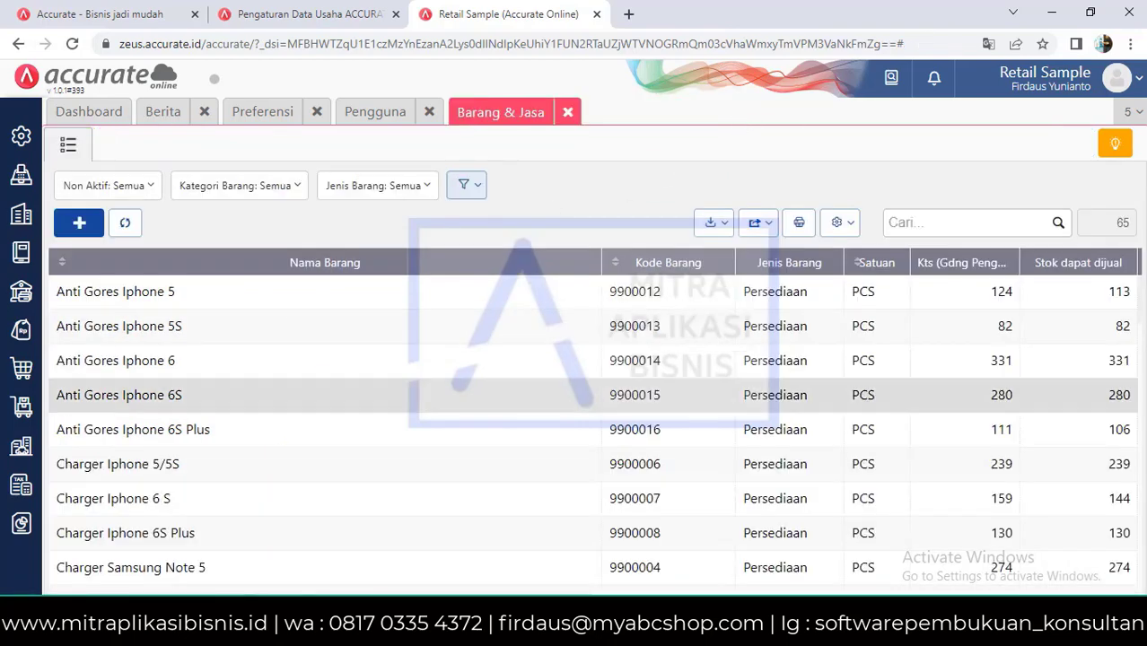
{"action": "left_click", "coordinate": [20, 408]}
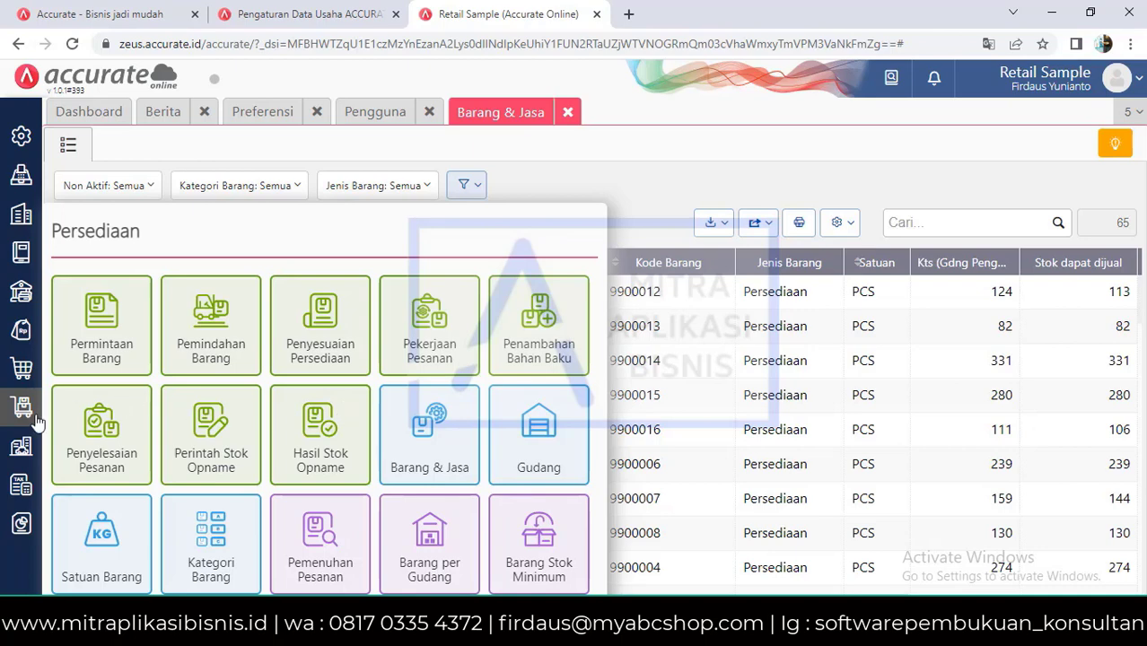
Step: Open Aset Tetap from the fixed asset functions and switch from the asset record to the list of assets
{"action": "left_click", "coordinate": [19, 452]}
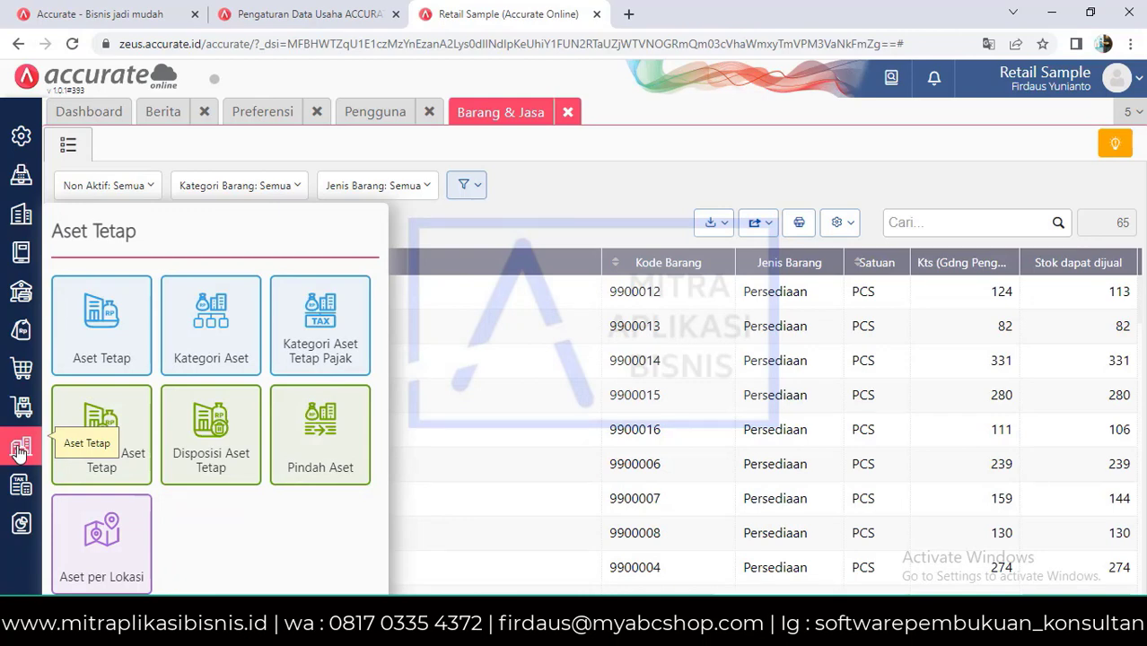
{"action": "left_click", "coordinate": [101, 359]}
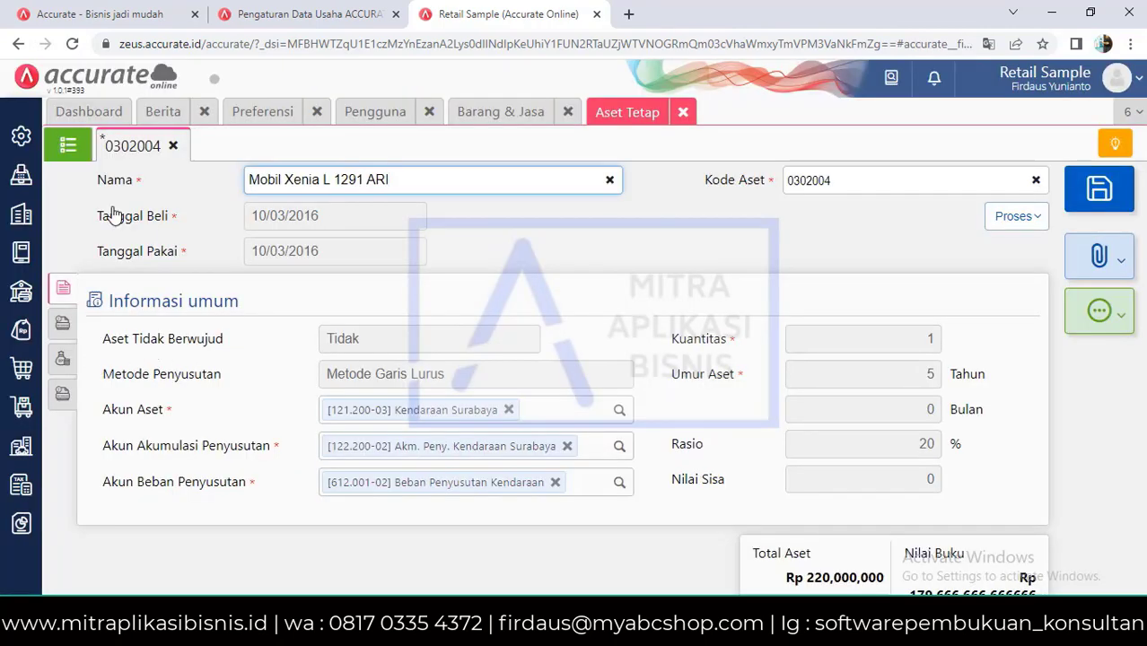
{"action": "left_click", "coordinate": [75, 149]}
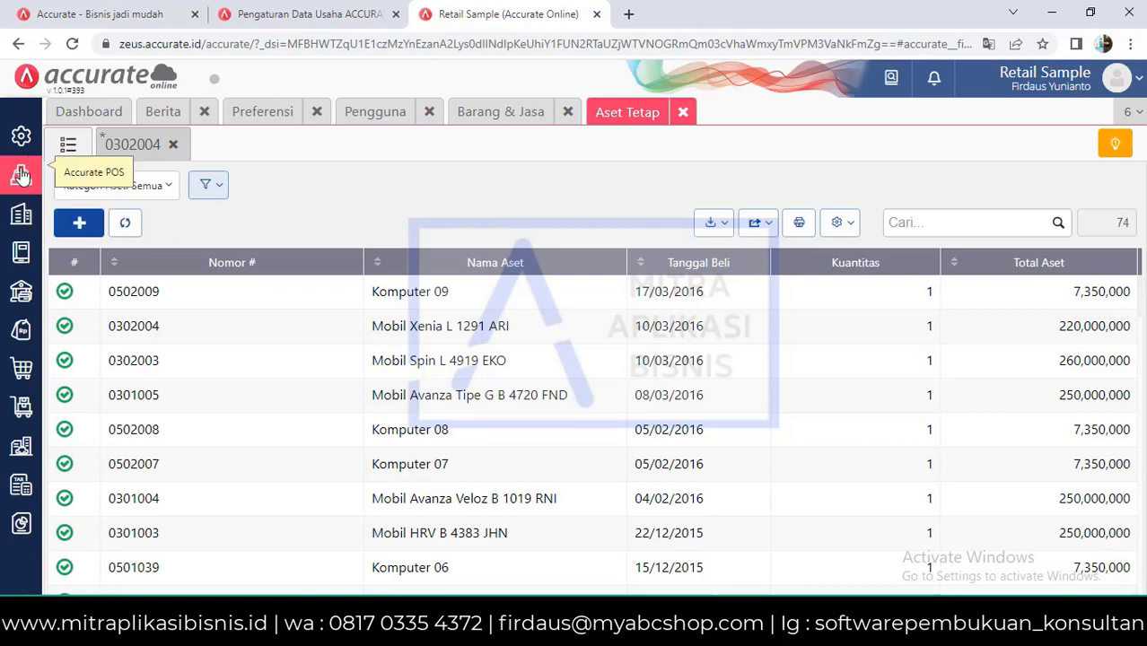
Step: Review the Buku Besar and Perusahaan functions, and open a new Proses Akhir Bulan form
{"action": "left_click", "coordinate": [22, 256]}
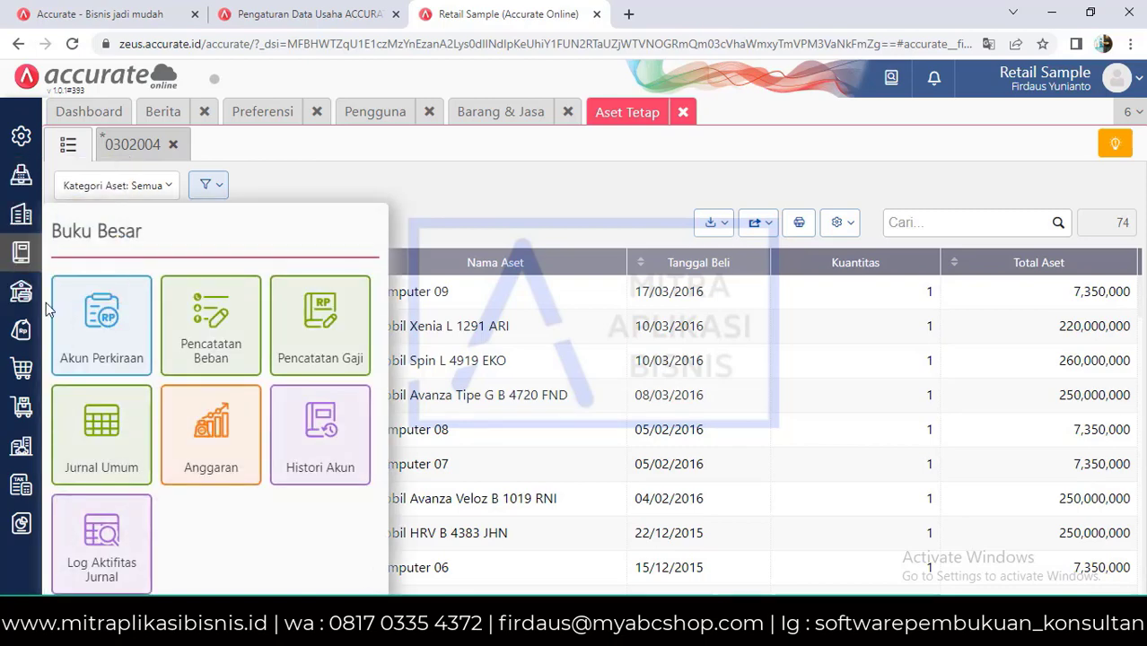
{"action": "left_click", "coordinate": [33, 219]}
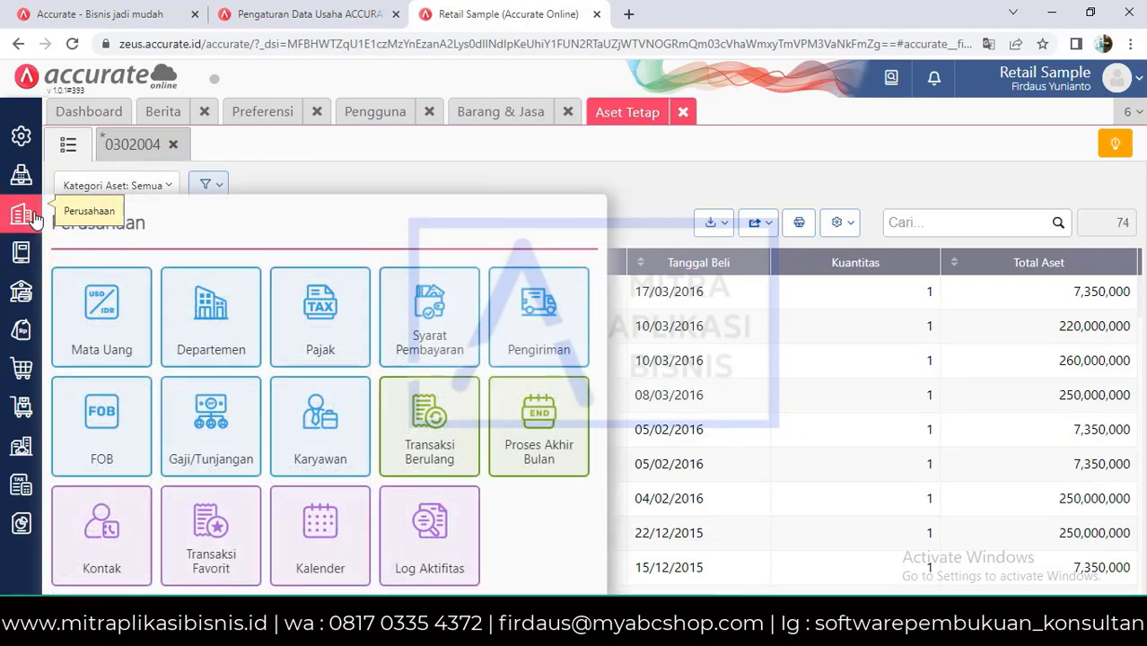
{"action": "left_click", "coordinate": [536, 453]}
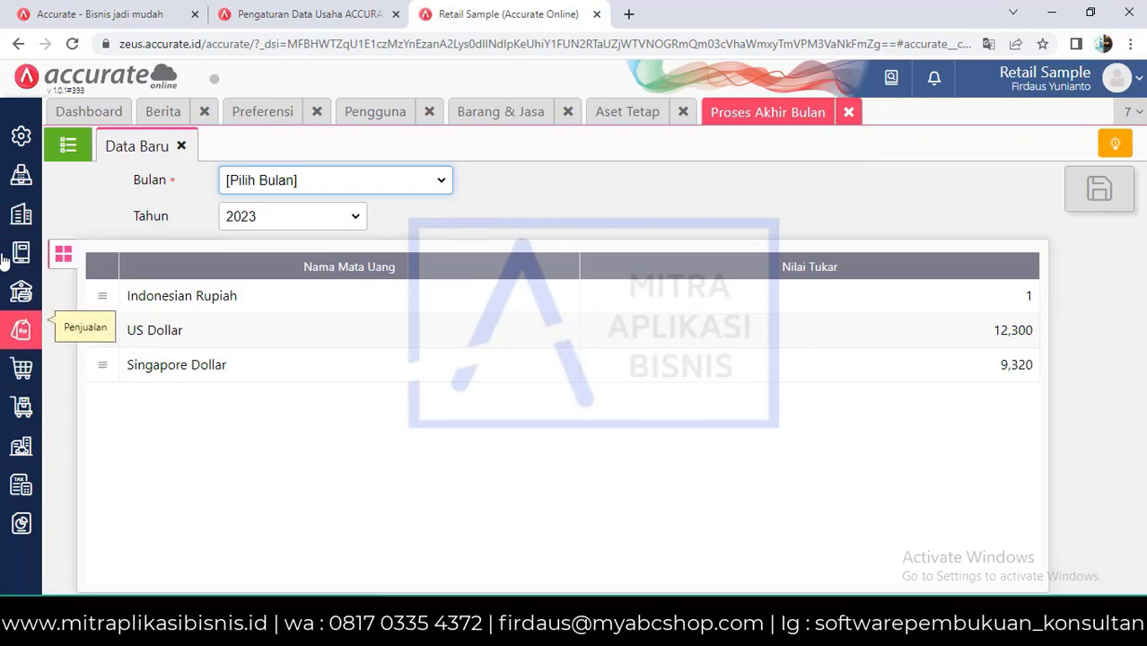
Step: Open Daftar Laporan and review the available reports in the Keuangan, Piutang and Penjualan categories
{"action": "left_click", "coordinate": [22, 527]}
{"action": "left_click", "coordinate": [91, 352]}
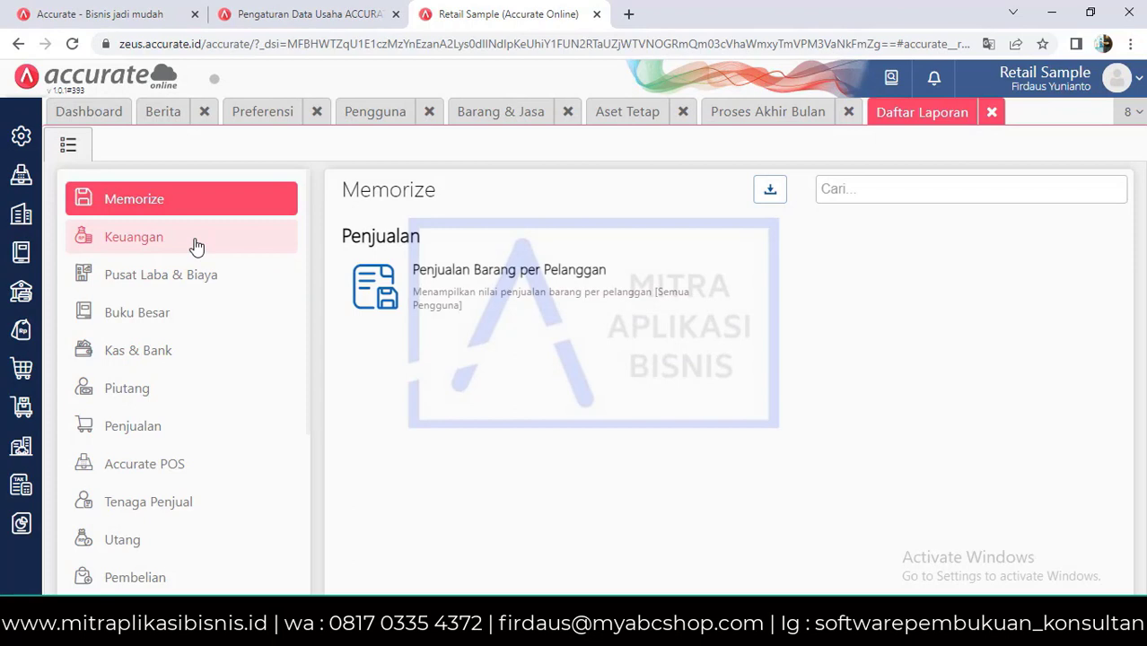
{"action": "left_click", "coordinate": [196, 246]}
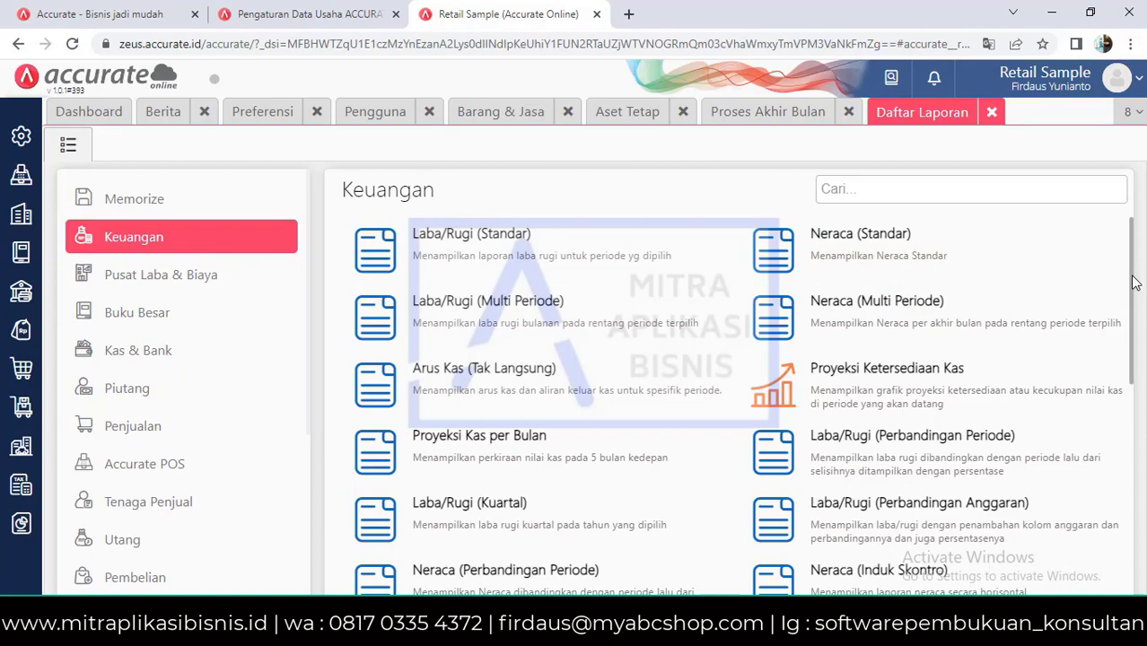
{"action": "left_click_drag", "start_coordinate": [1133, 283], "coordinate": [1119, 225]}
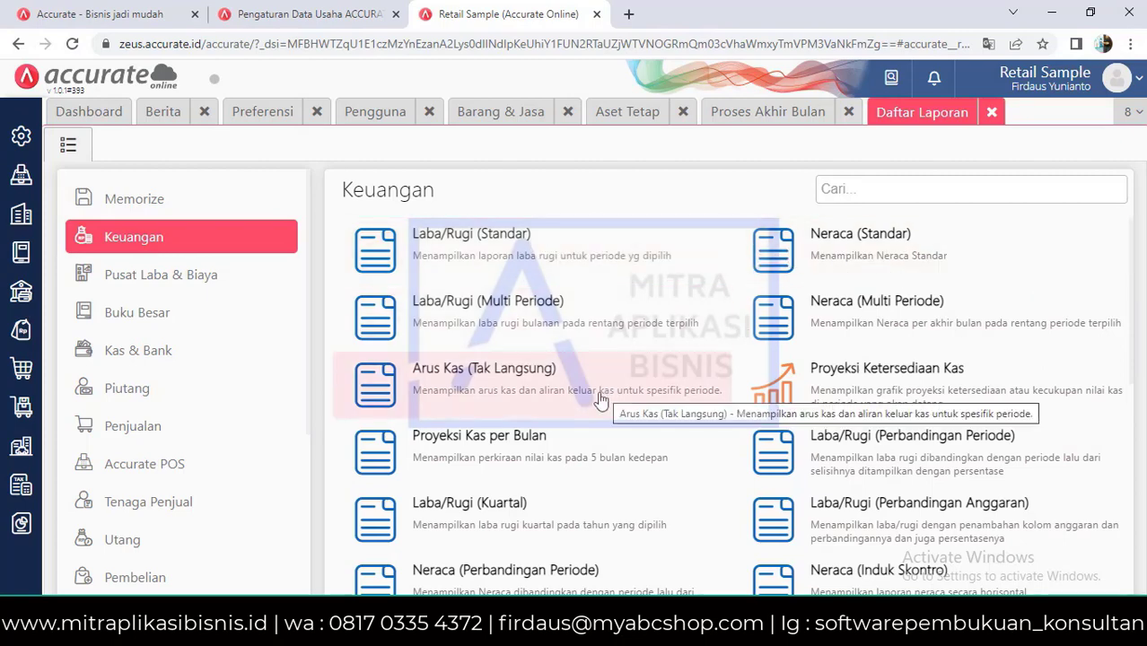
{"action": "left_click", "coordinate": [141, 395]}
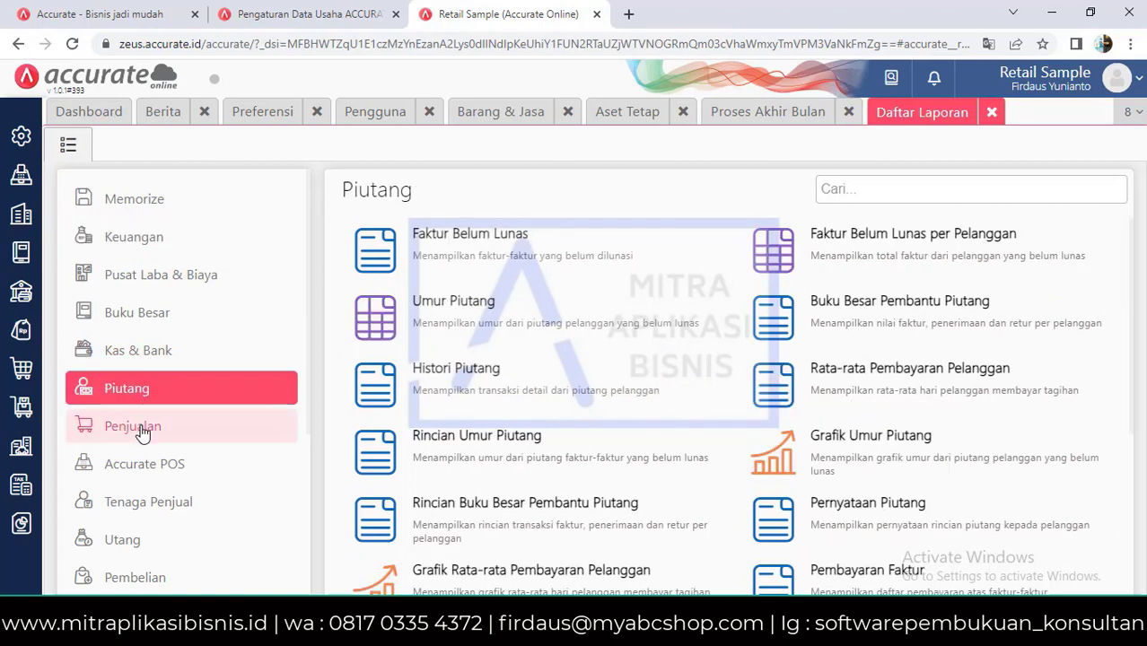
{"action": "left_click", "coordinate": [141, 430]}
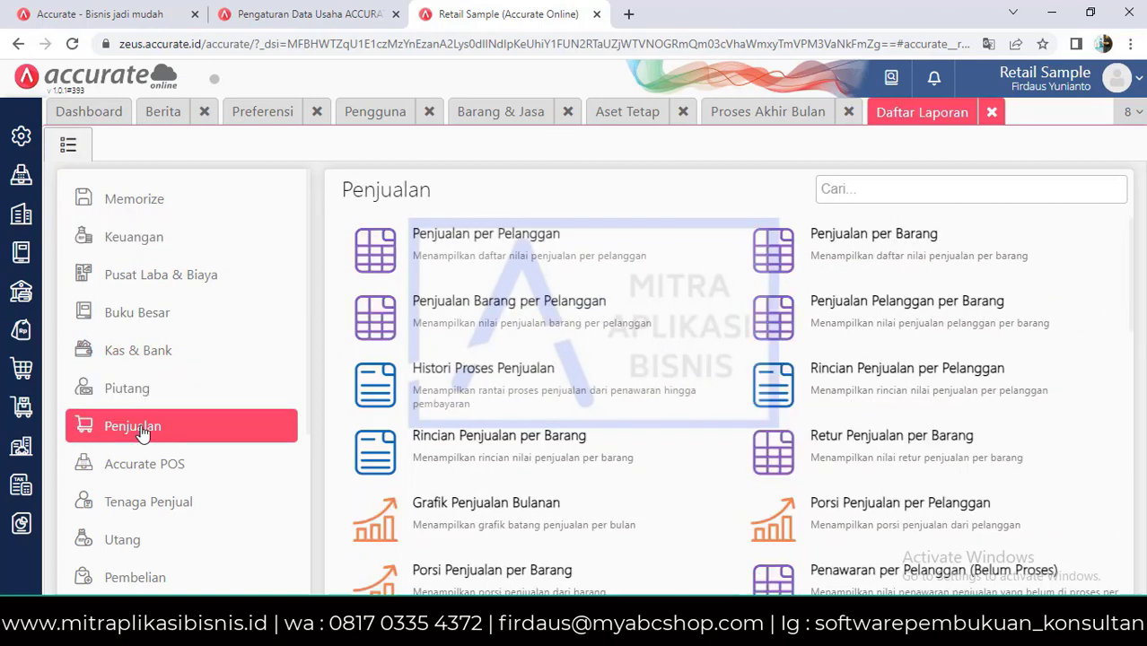